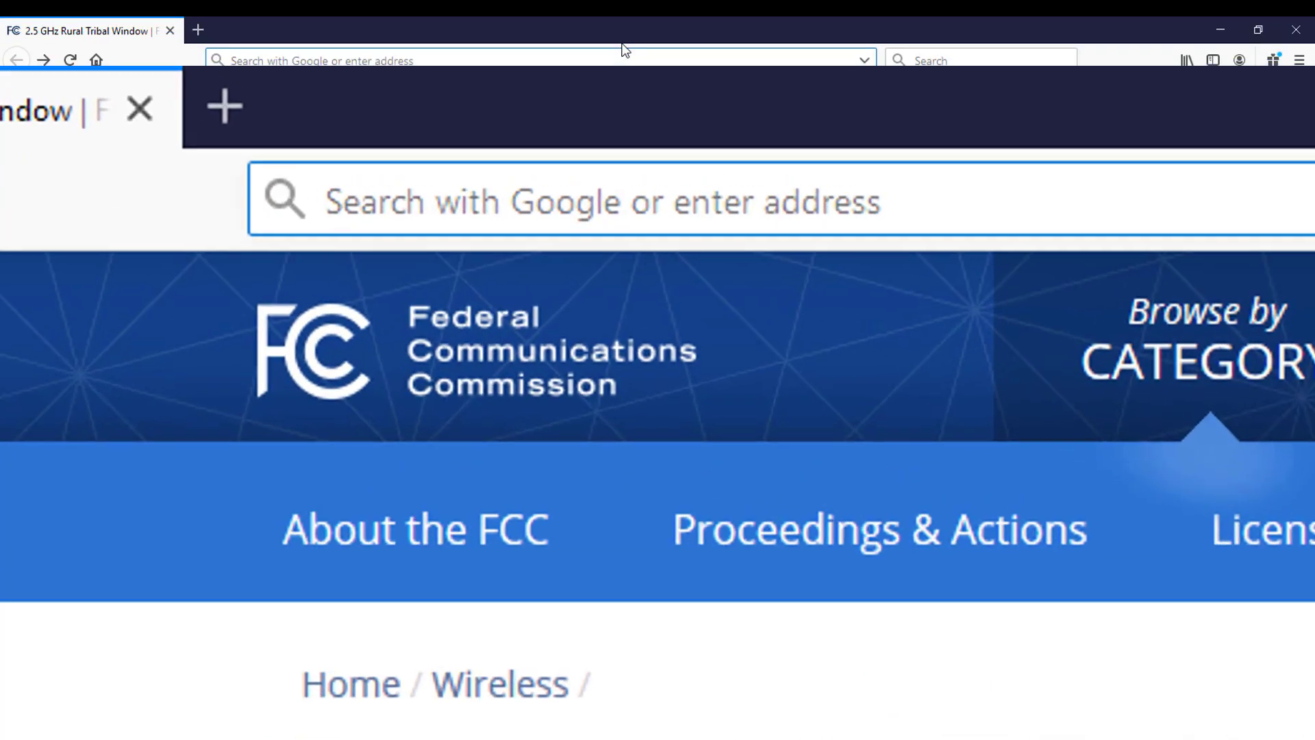
{"action": "type", "text": "www."}
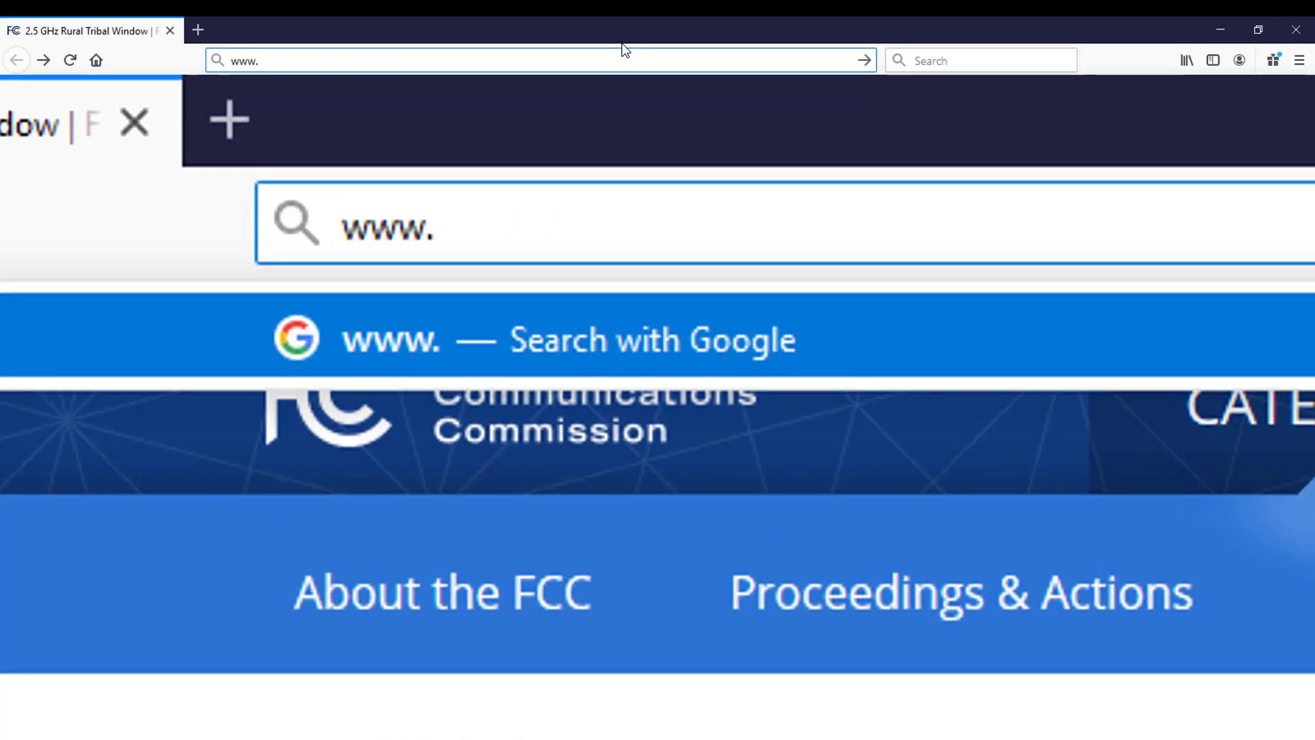
{"action": "type", "text": "fcc.go"}
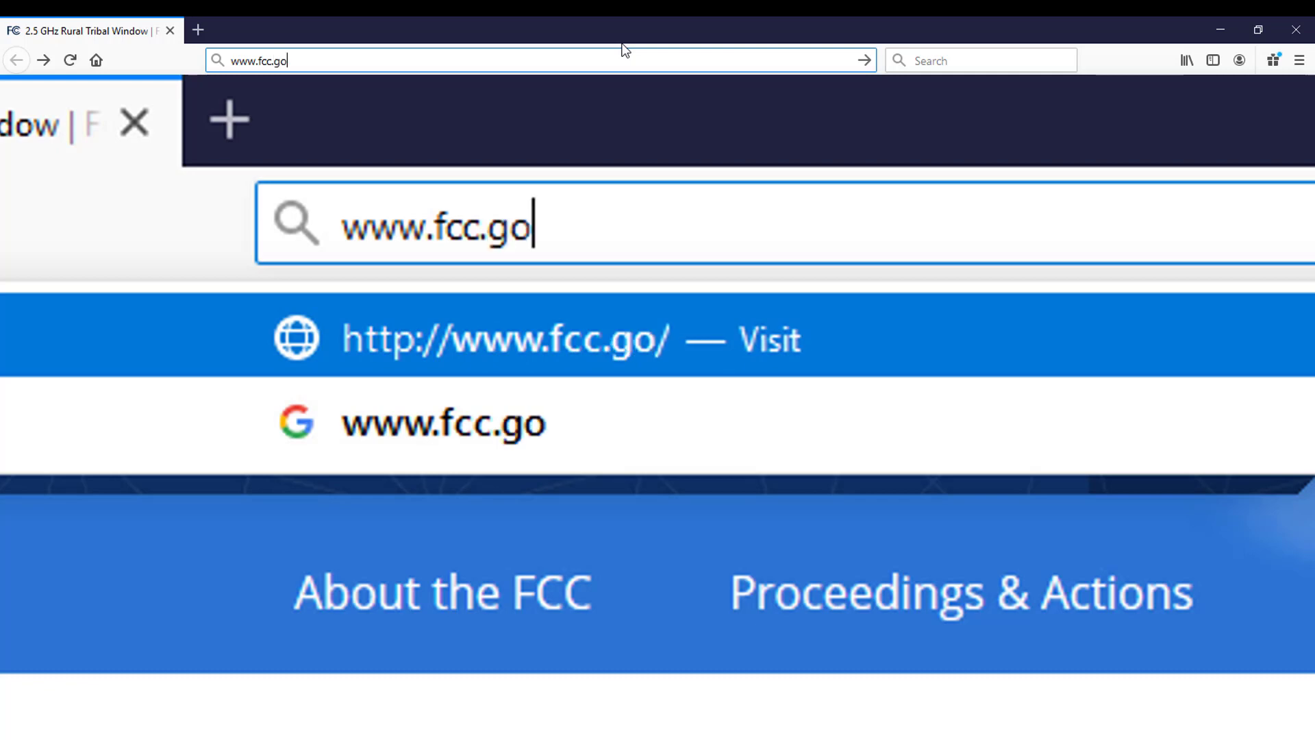
{"action": "type", "text": "v/rur"}
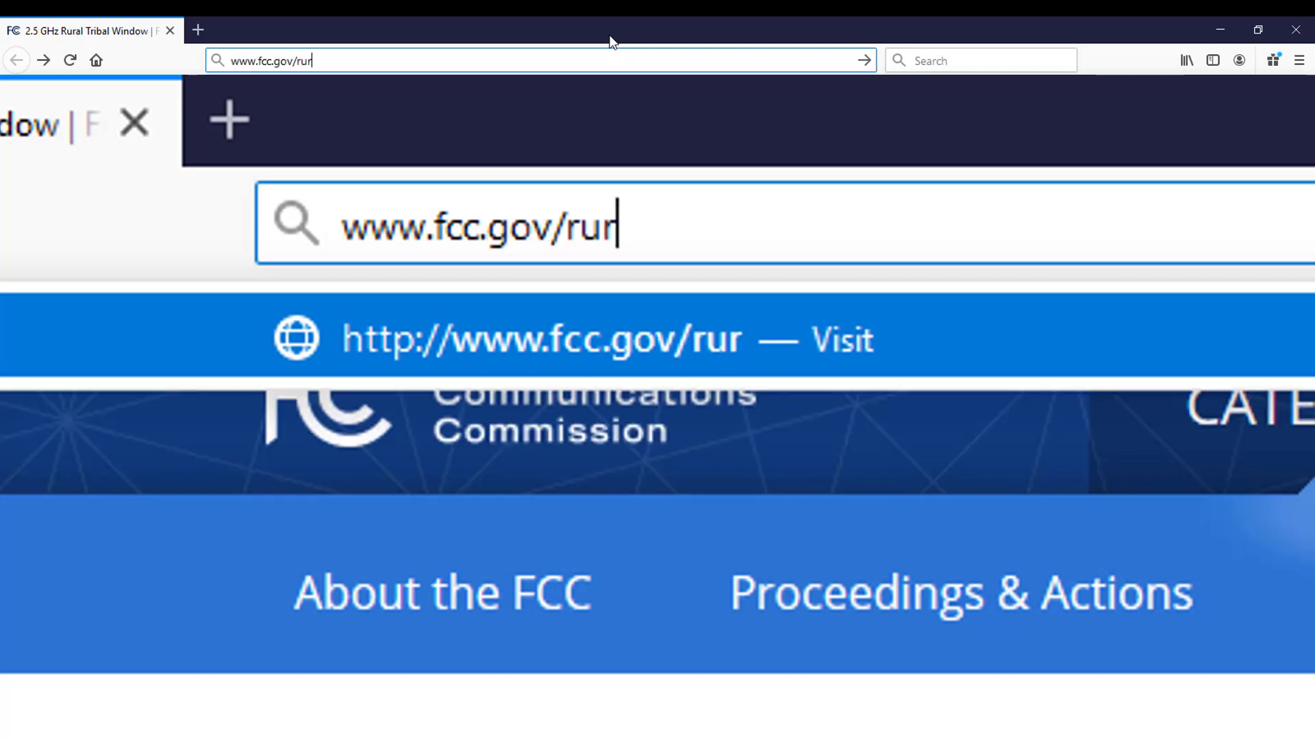
{"action": "type", "text": "altribalwindow"}
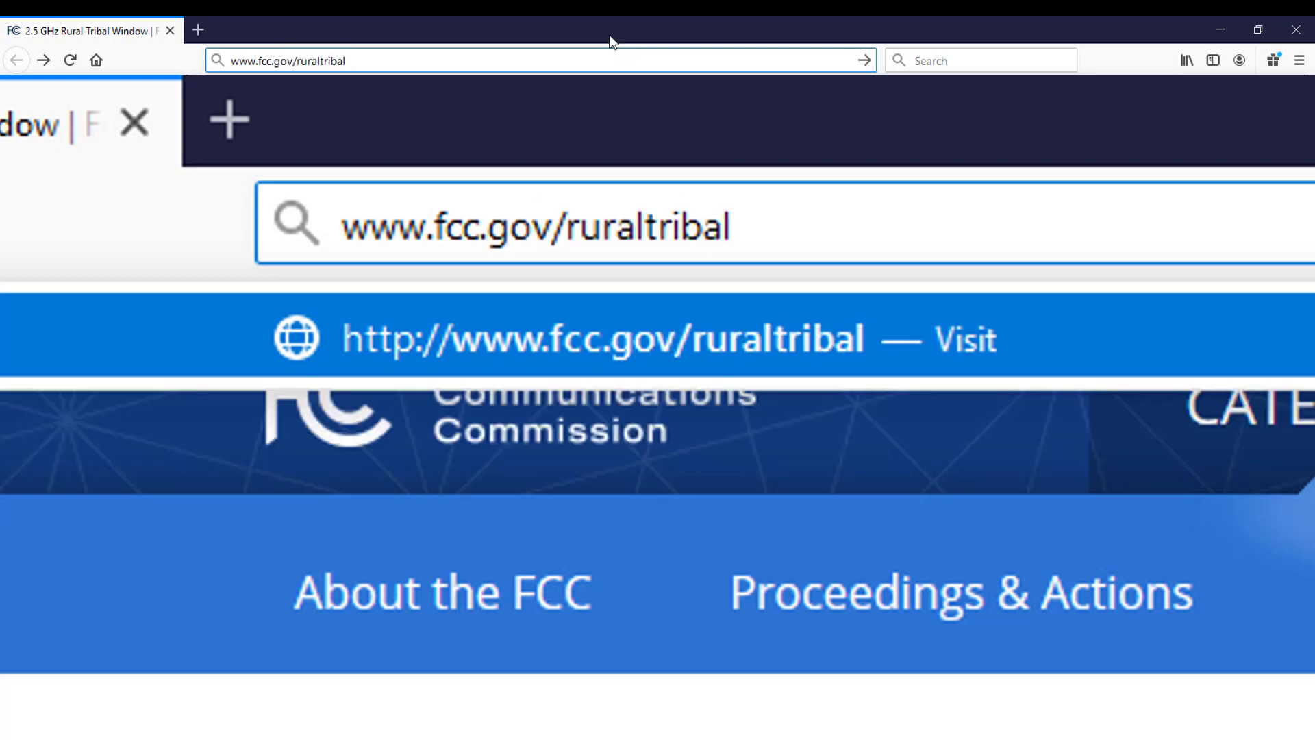
{"action": "key", "text": "Return"}
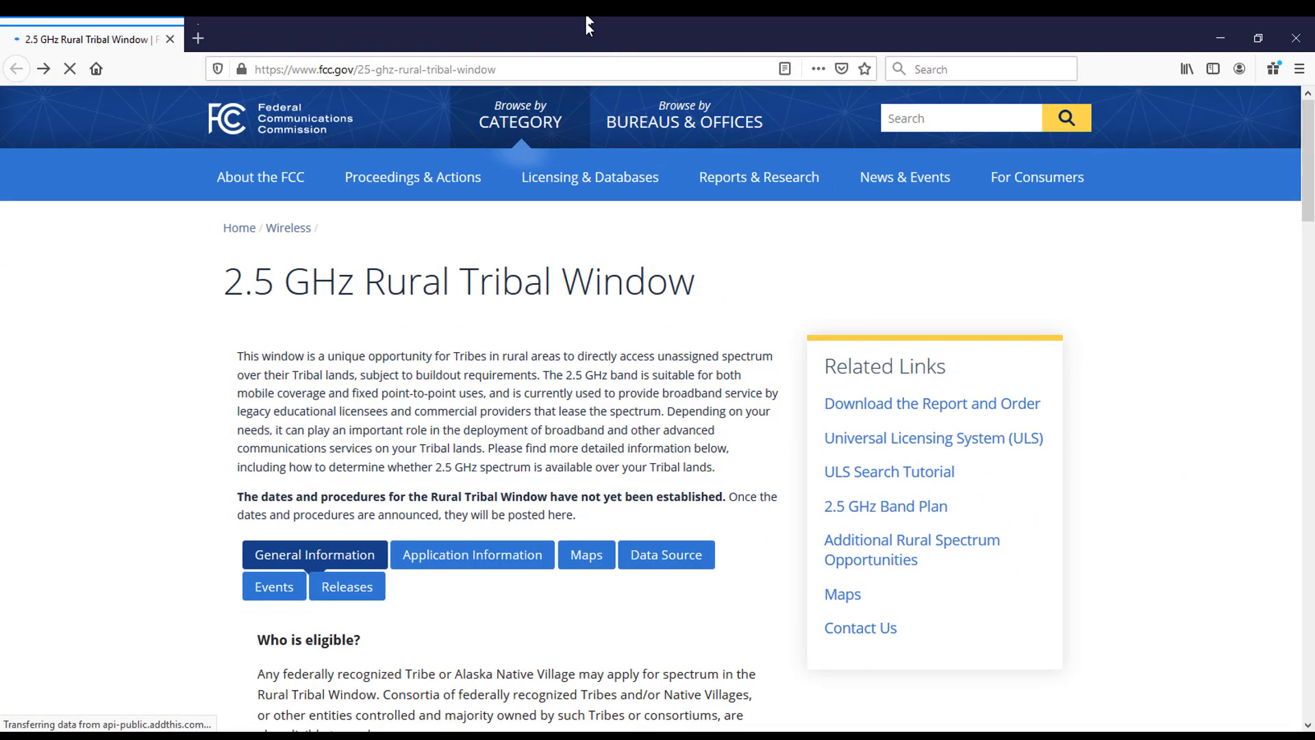
{"action": "scroll", "coordinate": [718, 554], "scroll_direction": "down", "scroll_amount": 2}
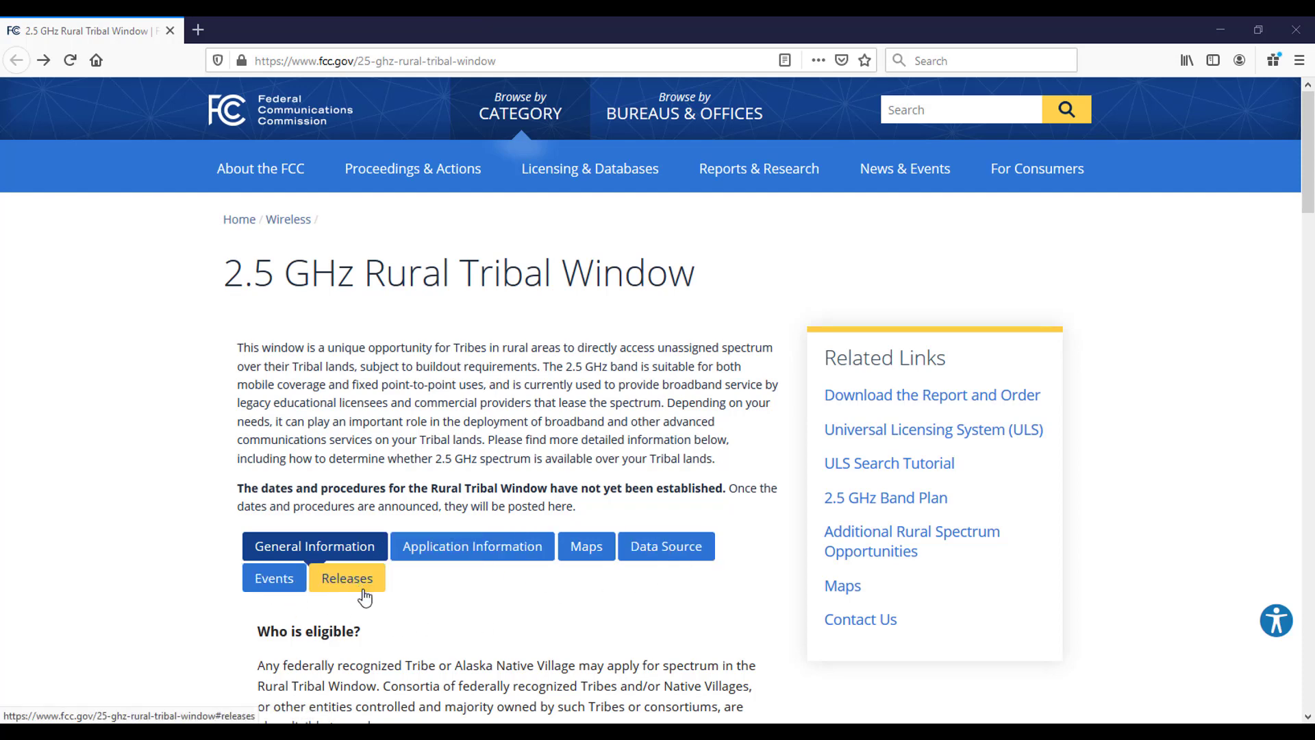
Go to Maps > Mapping Tool and scroll down to the tribal lands table's filter box.
{"action": "left_click", "coordinate": [560, 547]}
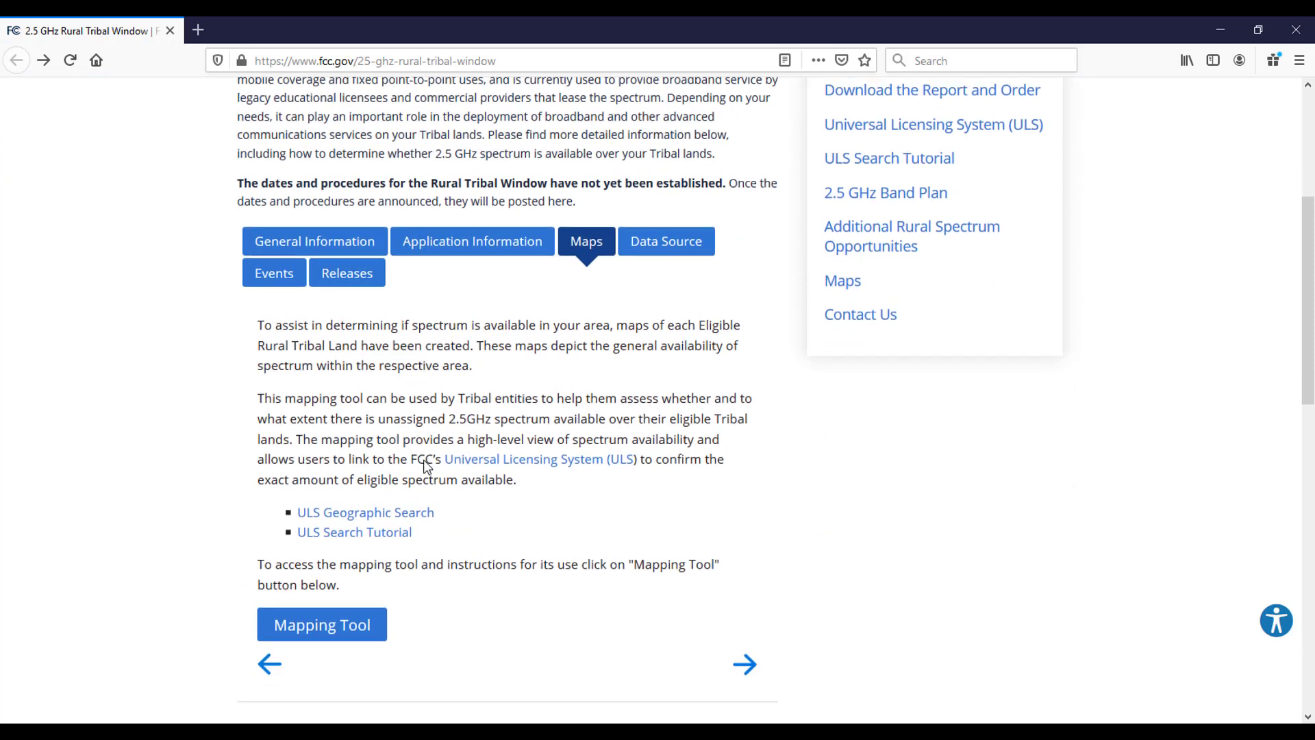
{"action": "left_click", "coordinate": [318, 596]}
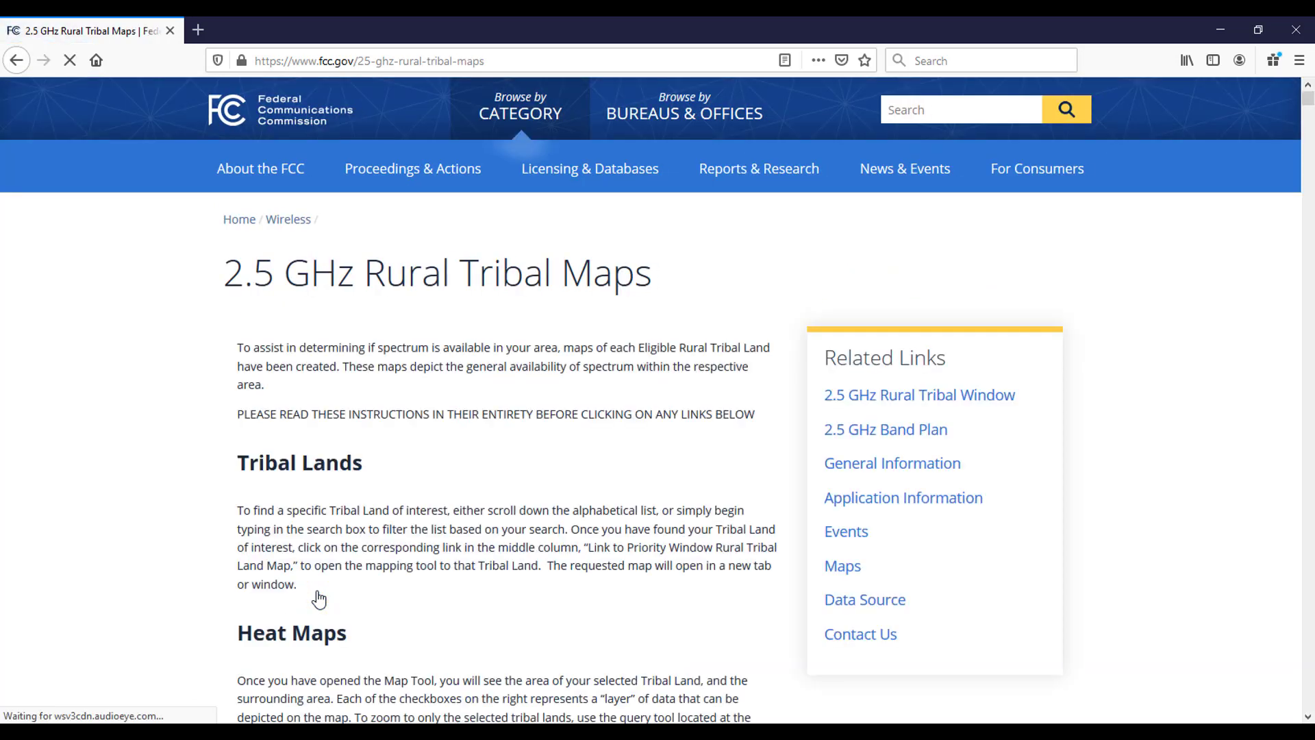
{"action": "scroll", "coordinate": [500, 483], "scroll_direction": "down", "scroll_amount": 1}
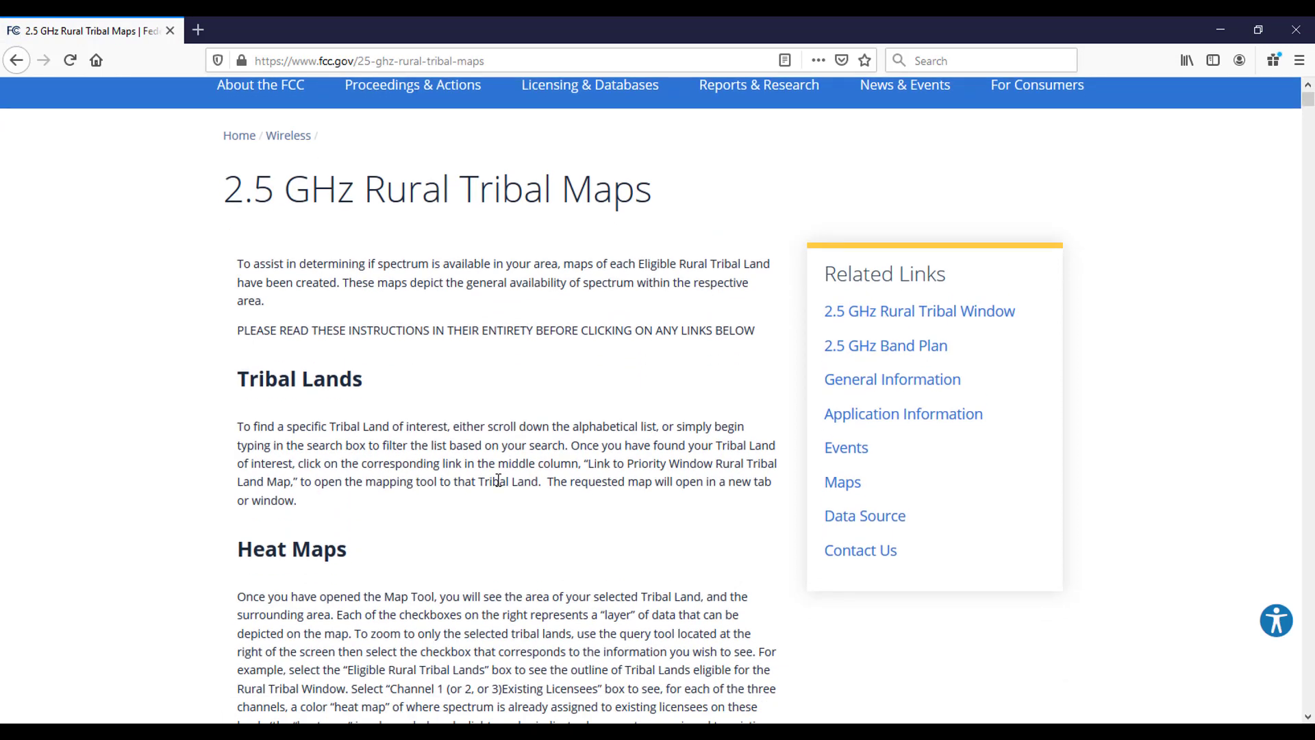
{"action": "scroll", "coordinate": [493, 478], "scroll_direction": "down", "scroll_amount": 7}
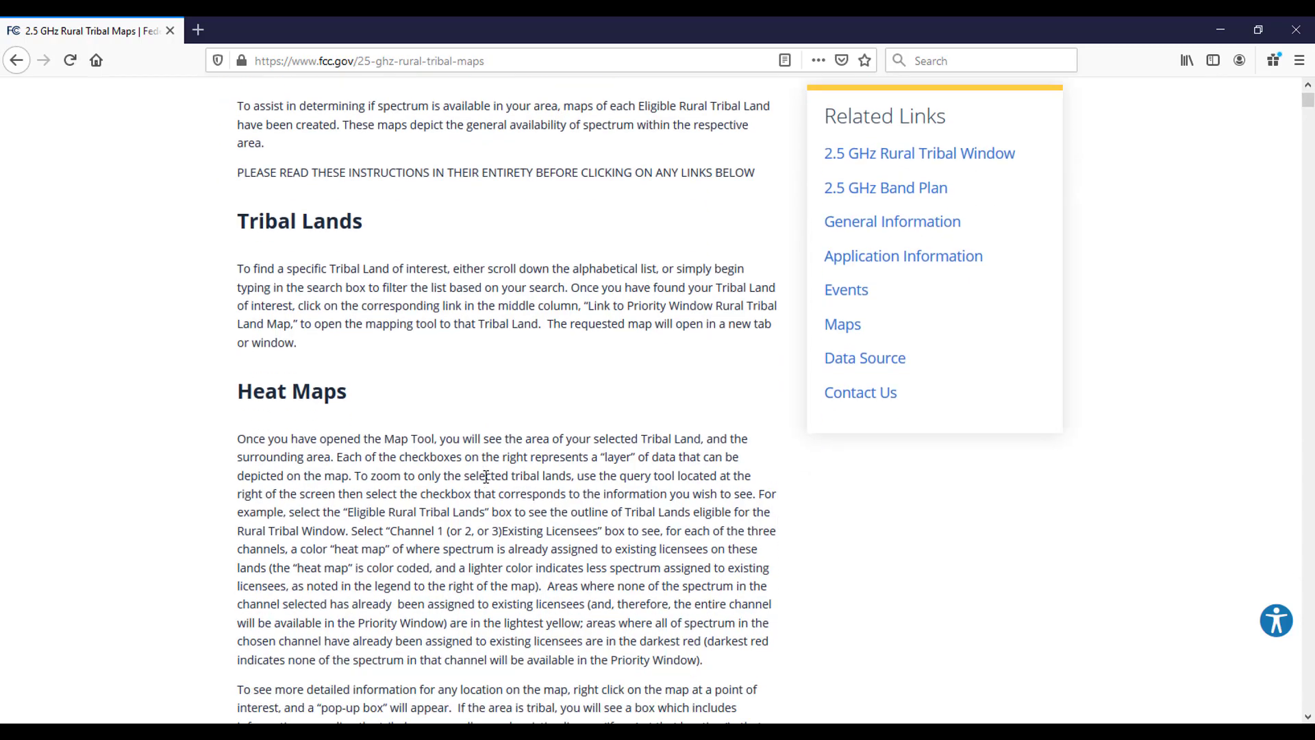
{"action": "scroll", "coordinate": [485, 476], "scroll_direction": "down", "scroll_amount": 2}
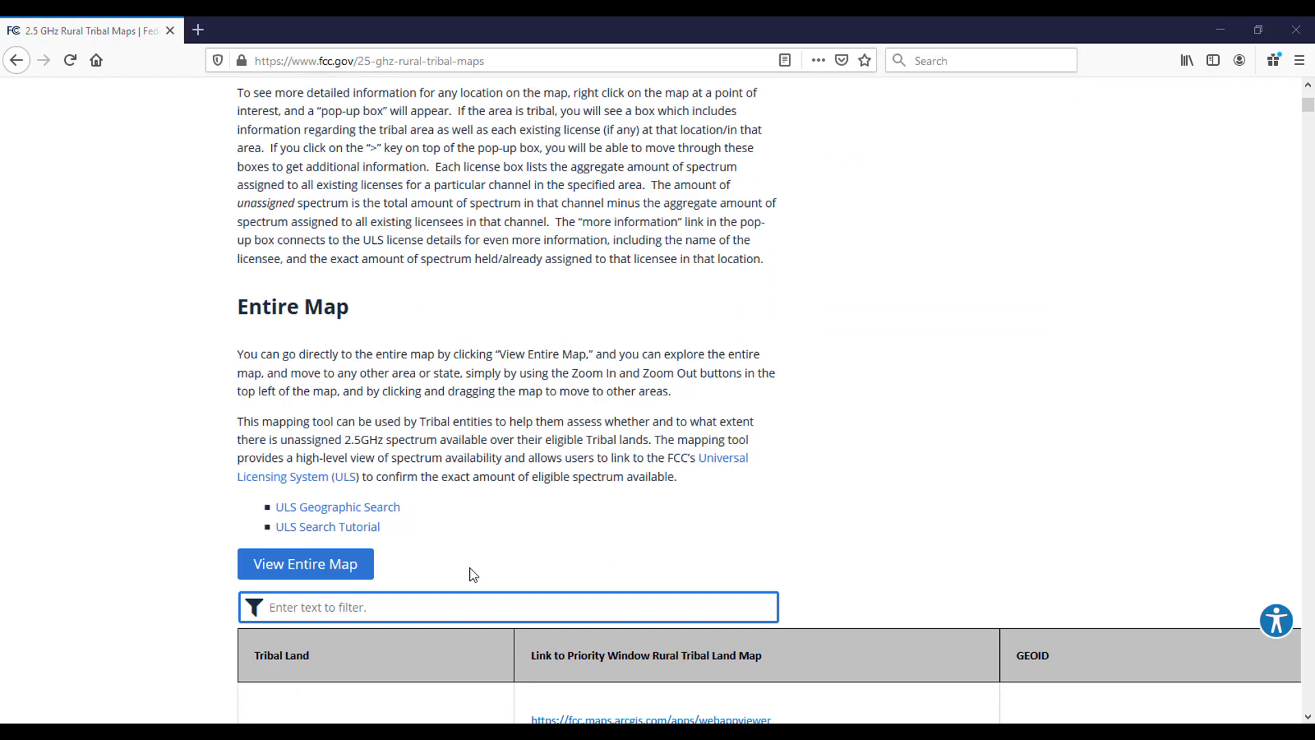
{"action": "scroll", "coordinate": [474, 574], "scroll_direction": "down", "scroll_amount": 7}
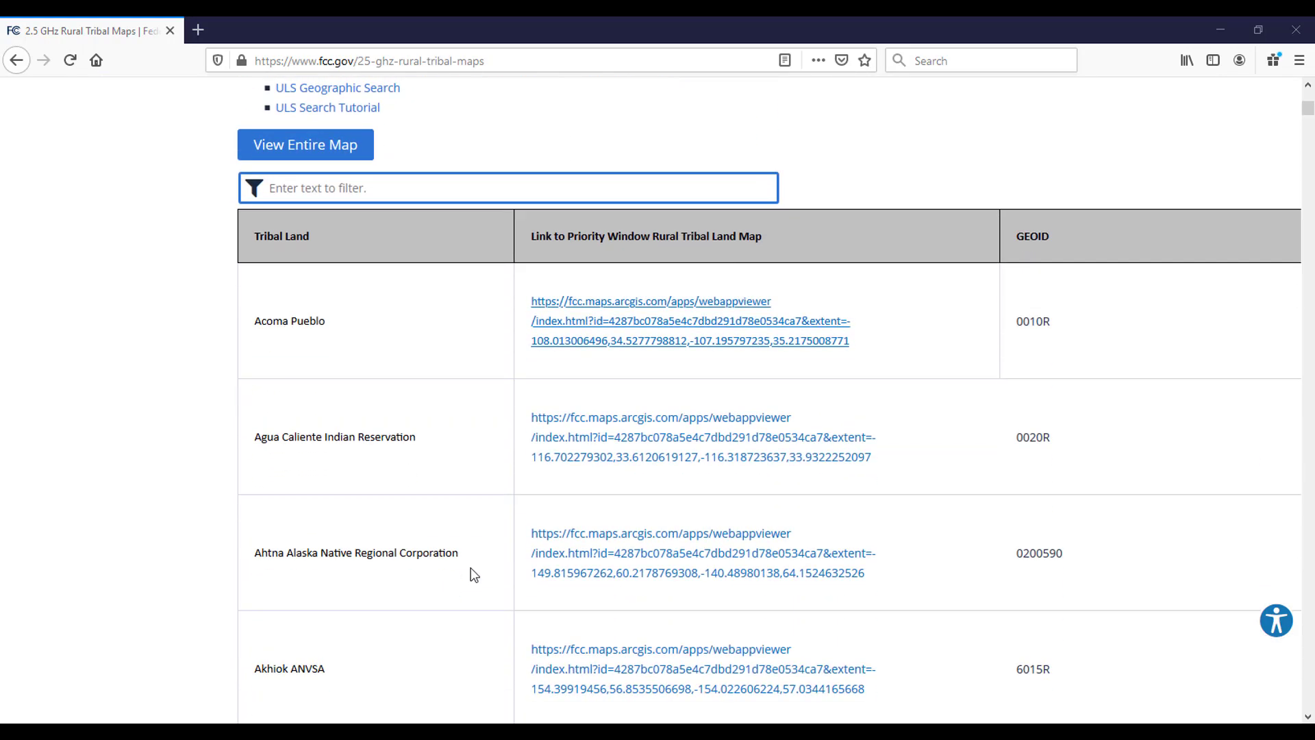
{"action": "scroll", "coordinate": [474, 574], "scroll_direction": "down", "scroll_amount": 6}
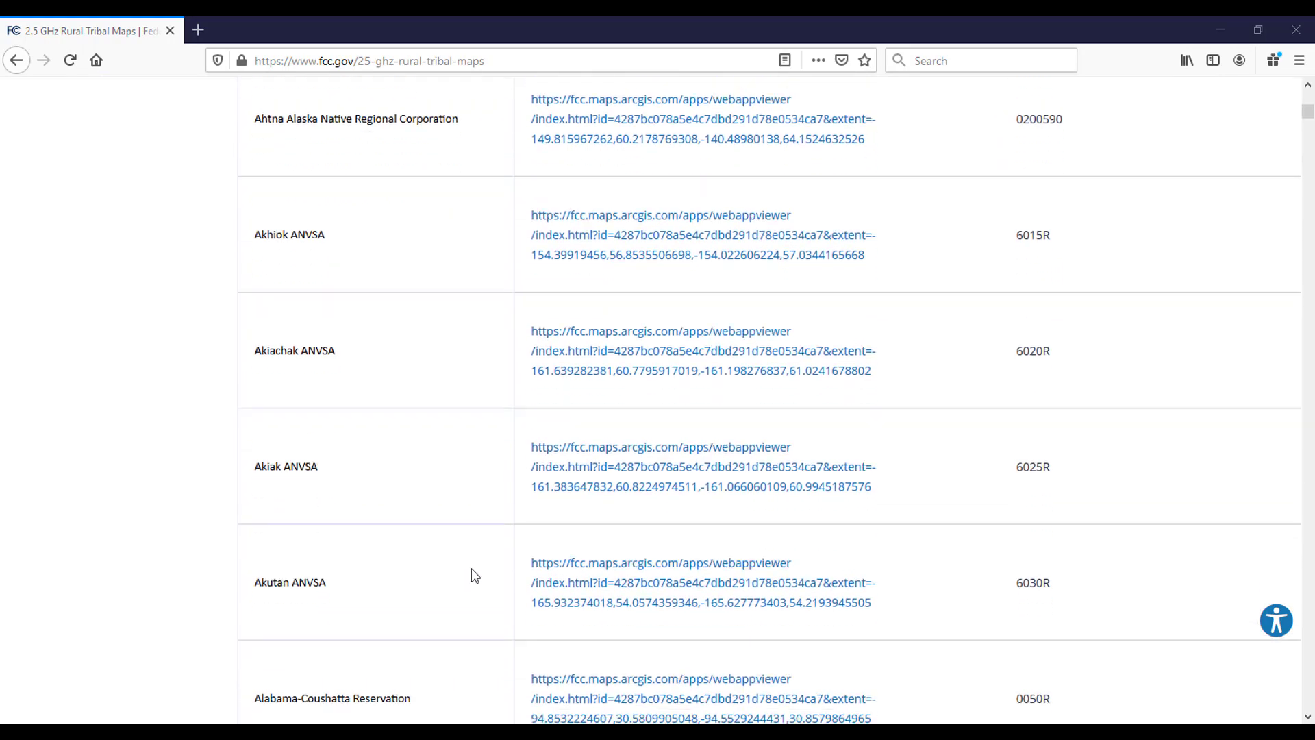
{"action": "scroll", "coordinate": [474, 574], "scroll_direction": "down", "scroll_amount": 2}
{"action": "scroll", "coordinate": [474, 573], "scroll_direction": "up", "scroll_amount": 10}
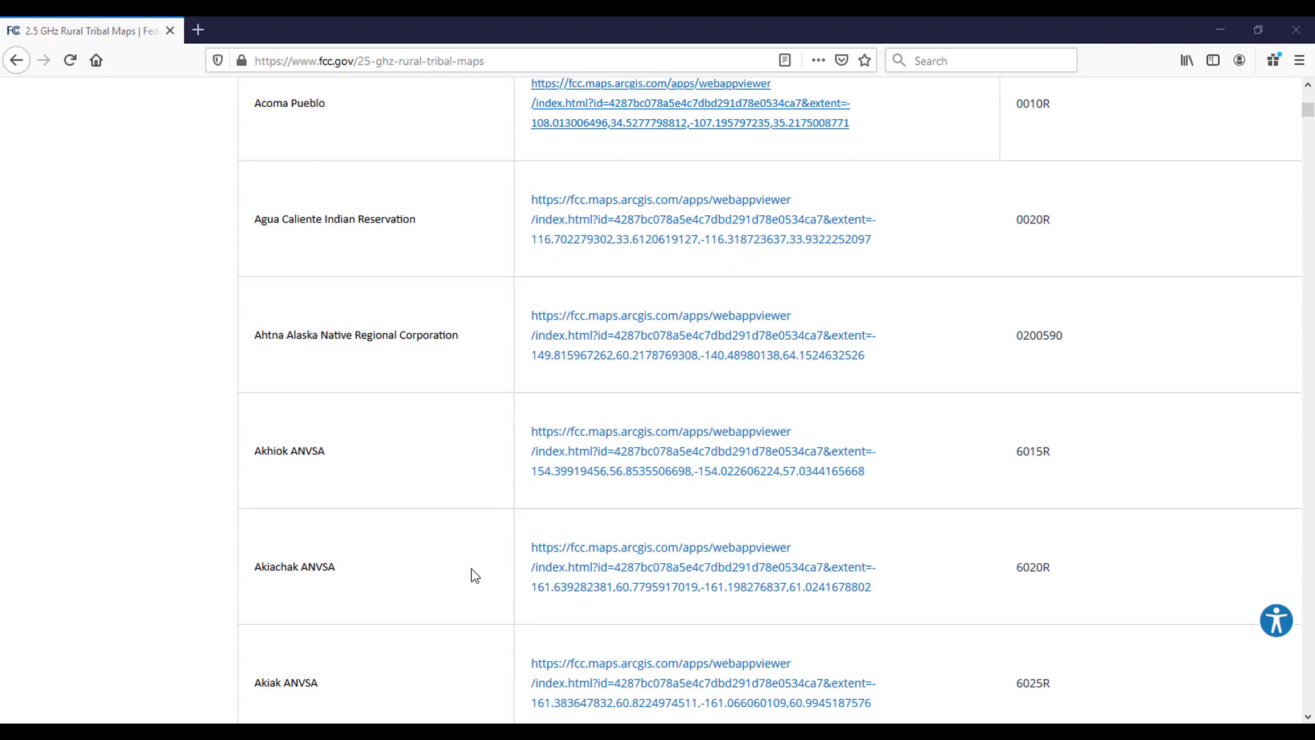
{"action": "scroll", "coordinate": [475, 576], "scroll_direction": "up", "scroll_amount": 4}
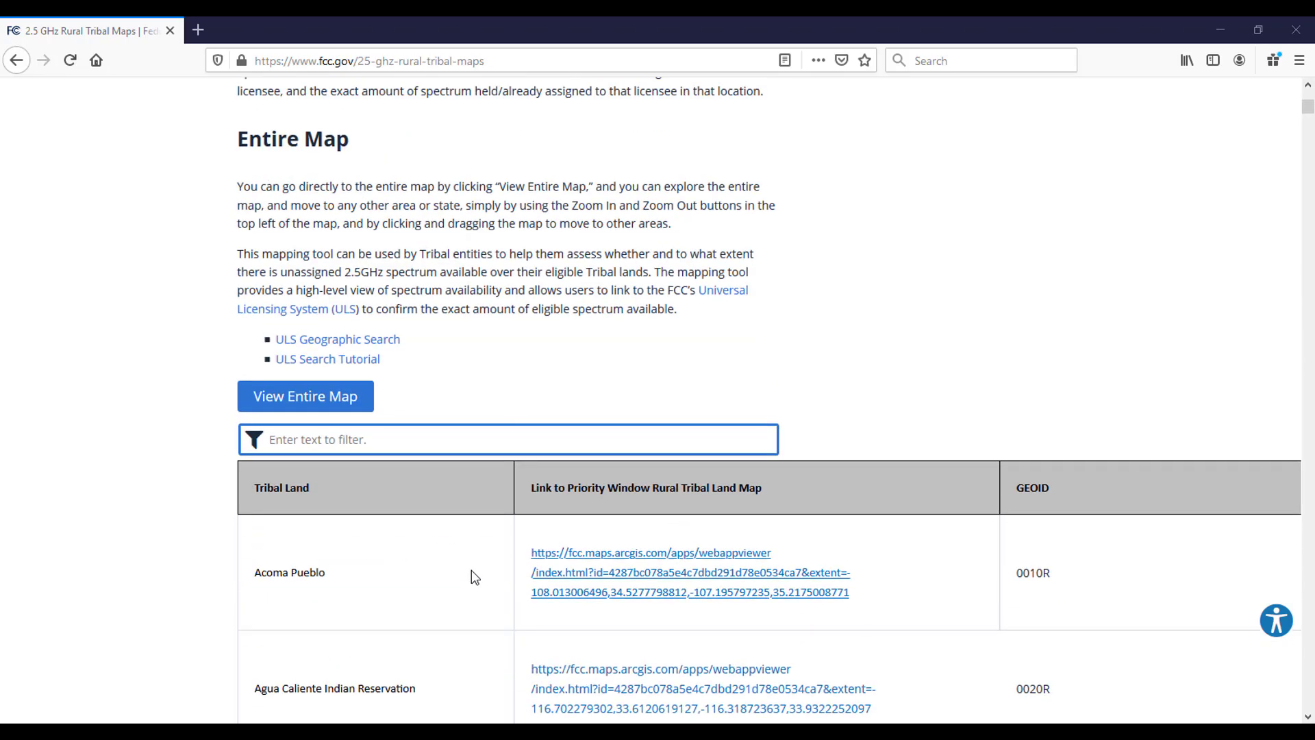
{"action": "scroll", "coordinate": [471, 569], "scroll_direction": "up", "scroll_amount": 1}
{"action": "left_click", "coordinate": [463, 522]}
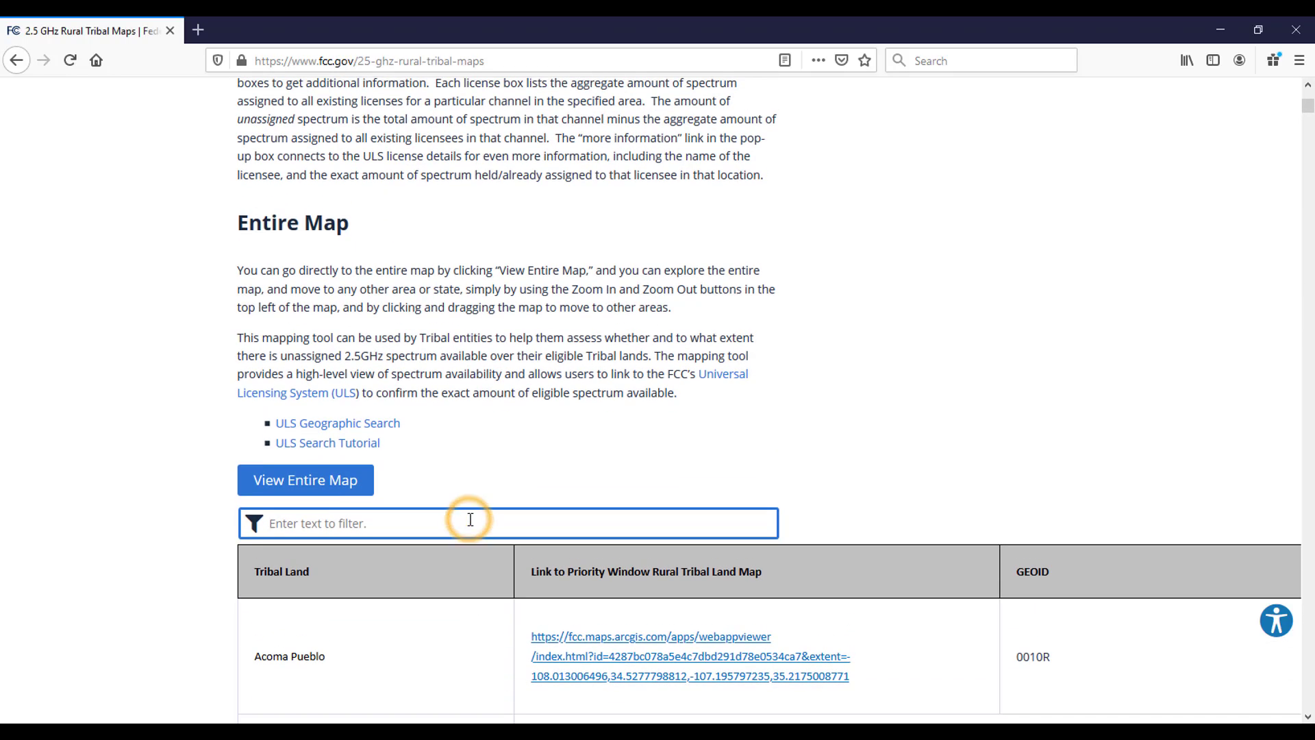
Filter the table for 'Isleta', follow the Isleta Pueblo map link, and confirm leaving the FCC site.
{"action": "type", "text": "Is"}
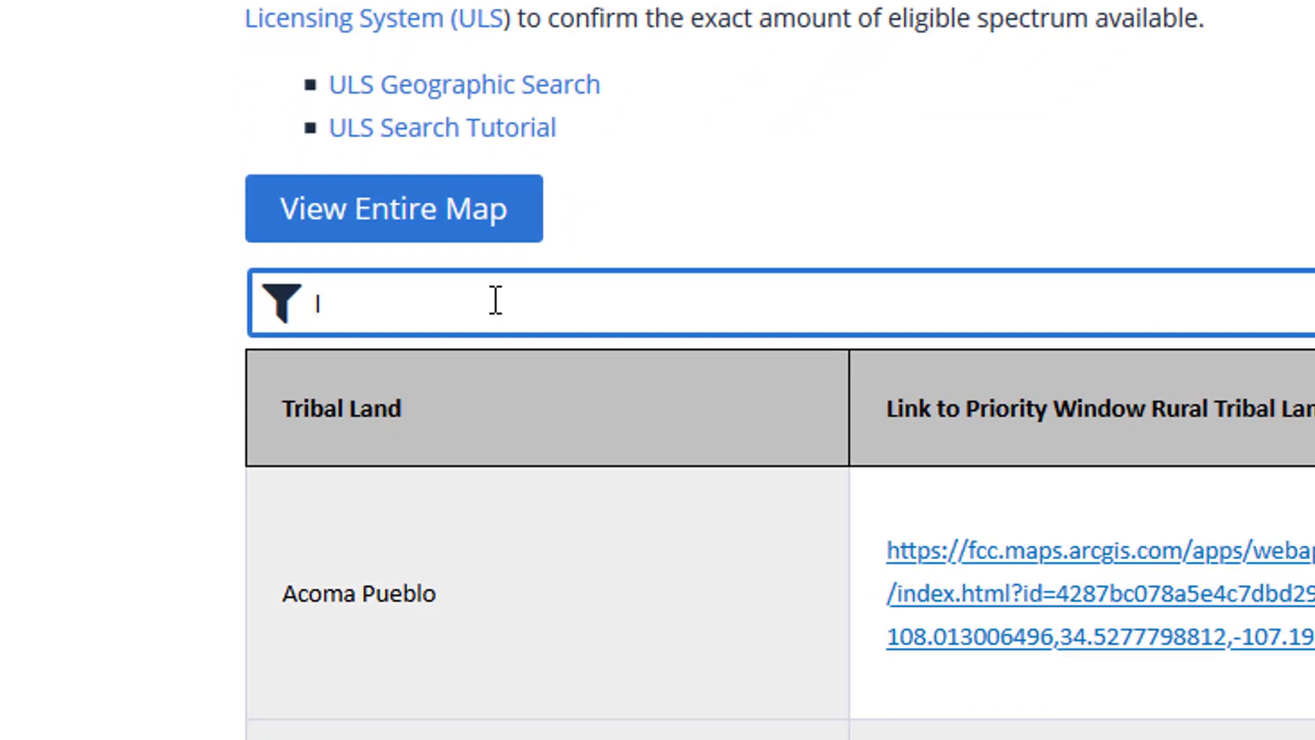
{"action": "type", "text": "leta"}
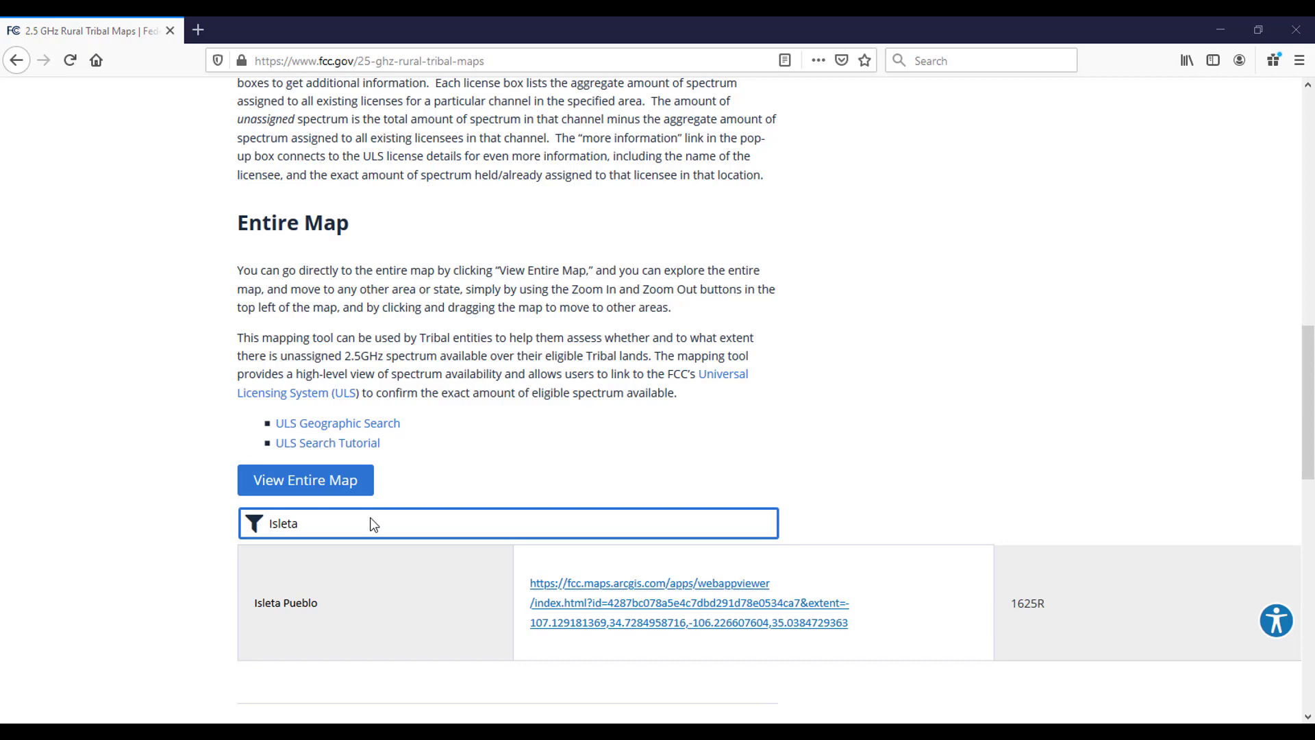
{"action": "left_click", "coordinate": [672, 616]}
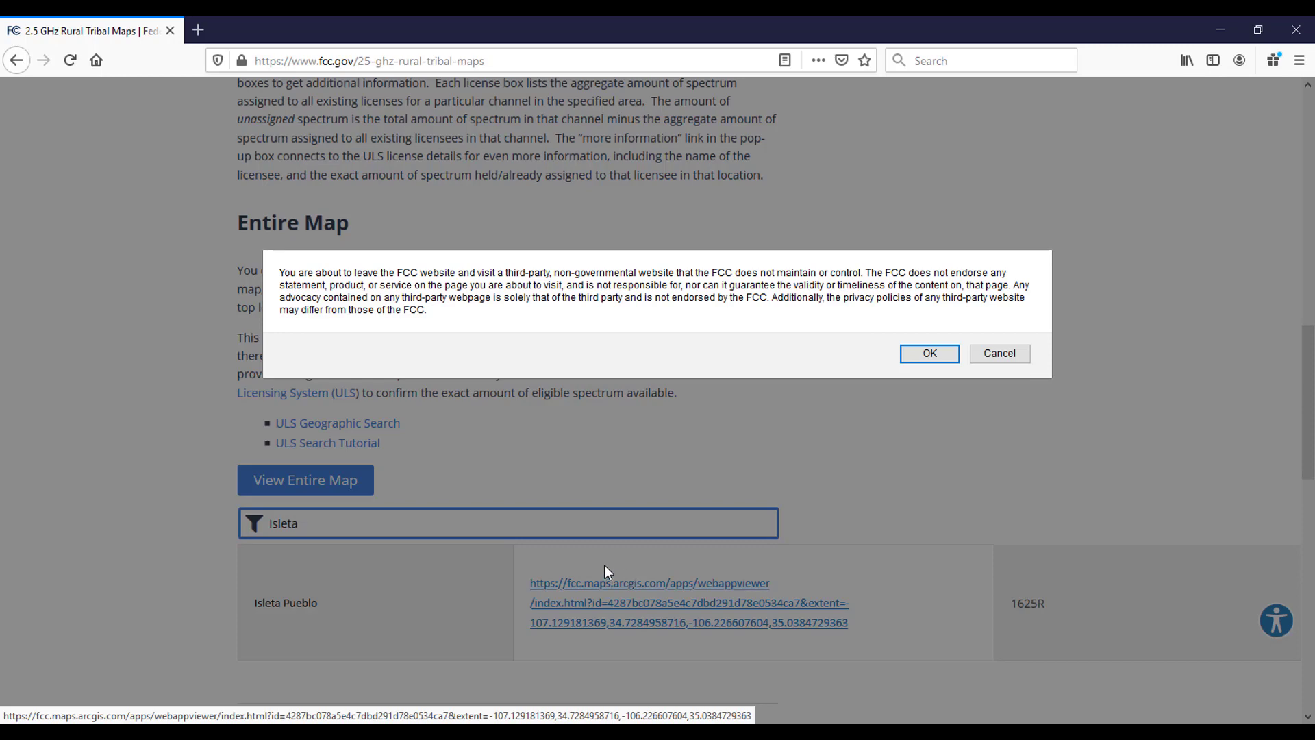
{"action": "left_click", "coordinate": [932, 356]}
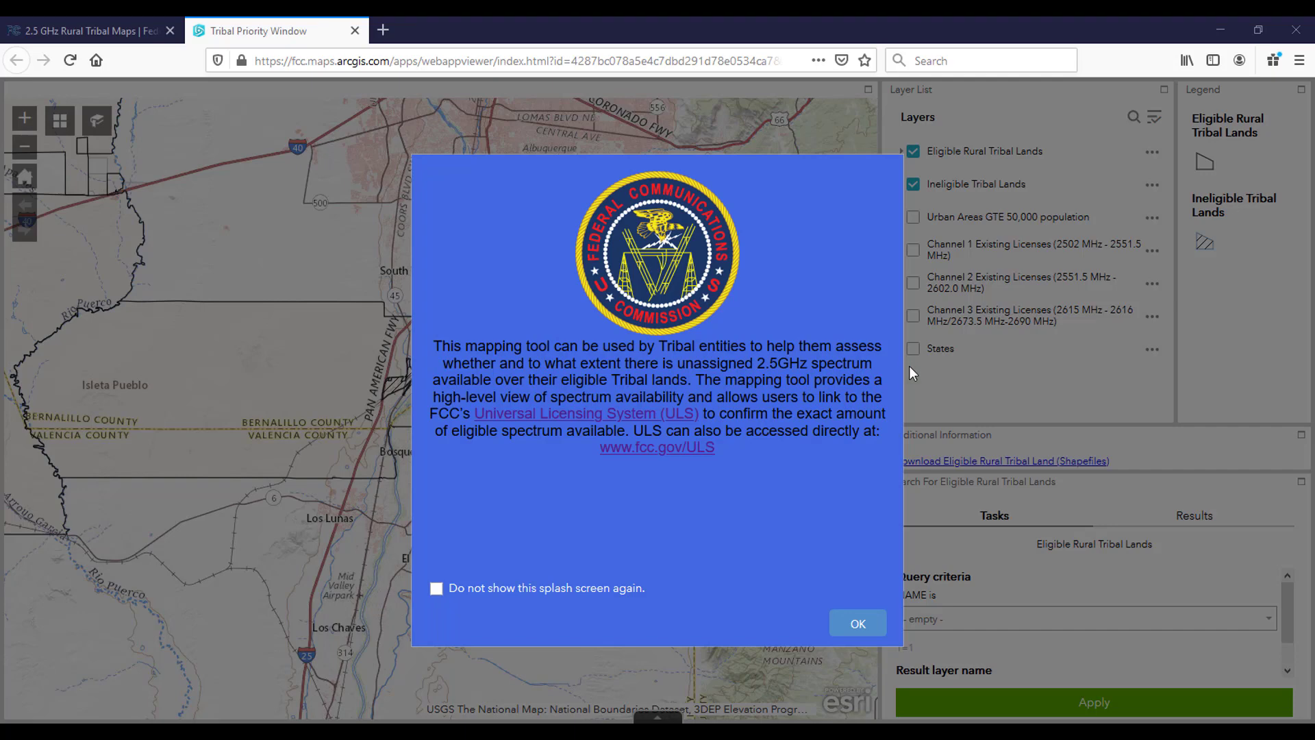
Dismiss the FCC splash screen over the Tribal Priority Window map.
{"action": "left_click", "coordinate": [861, 625]}
{"action": "left_click", "coordinate": [867, 616]}
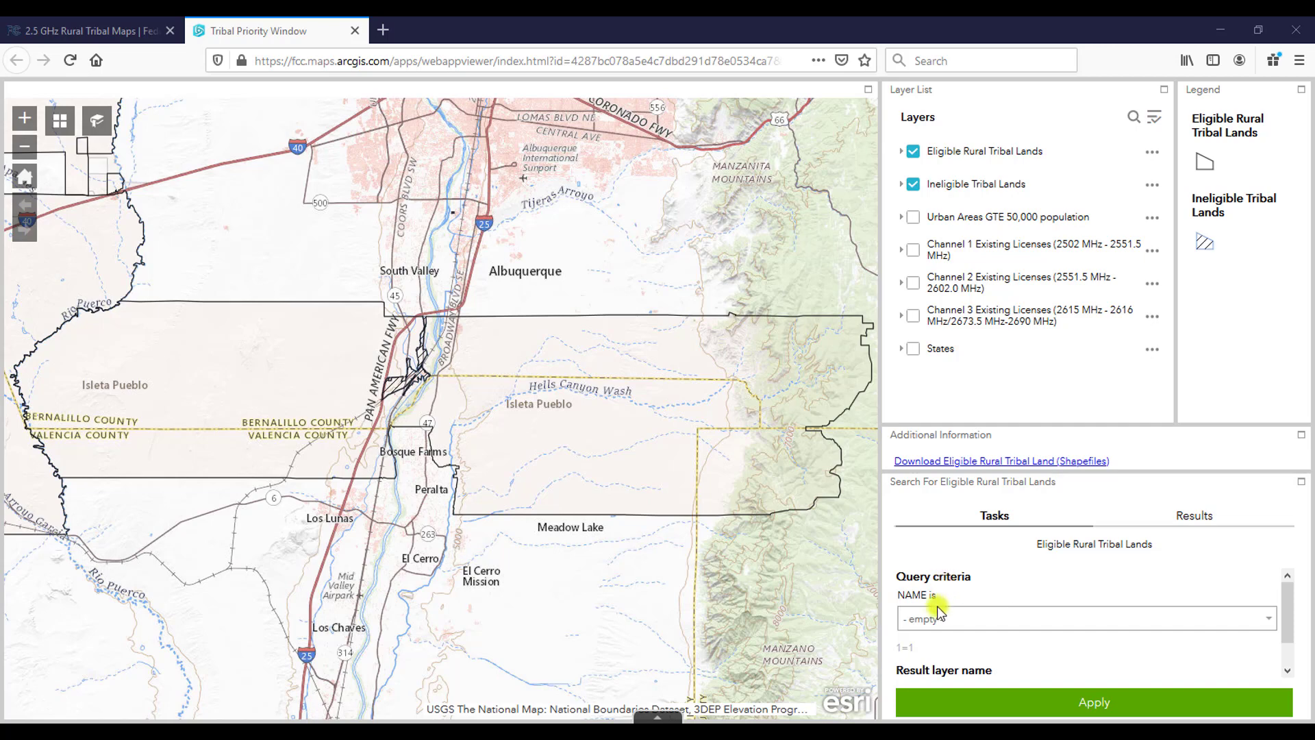
Query the tribal lands with NAME is 'Isleta' and apply the search.
{"action": "left_click", "coordinate": [991, 621]}
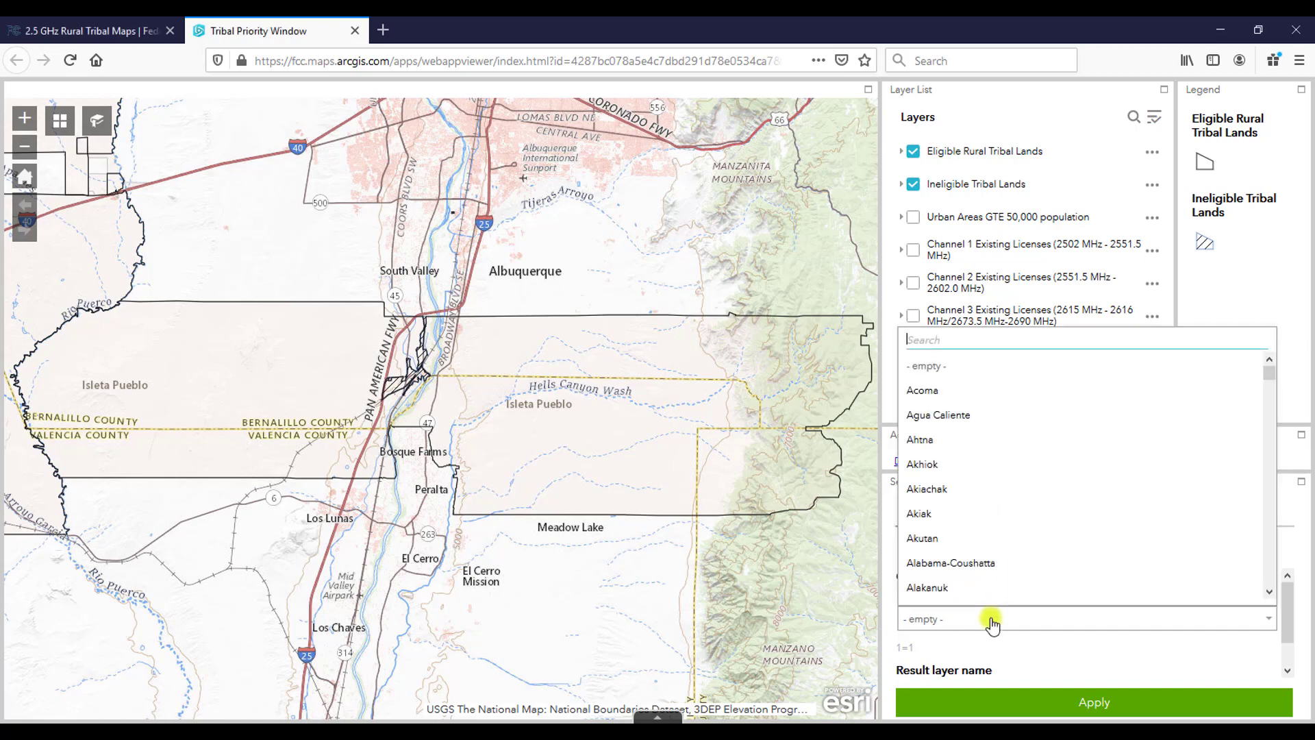
{"action": "type", "text": "Isl"}
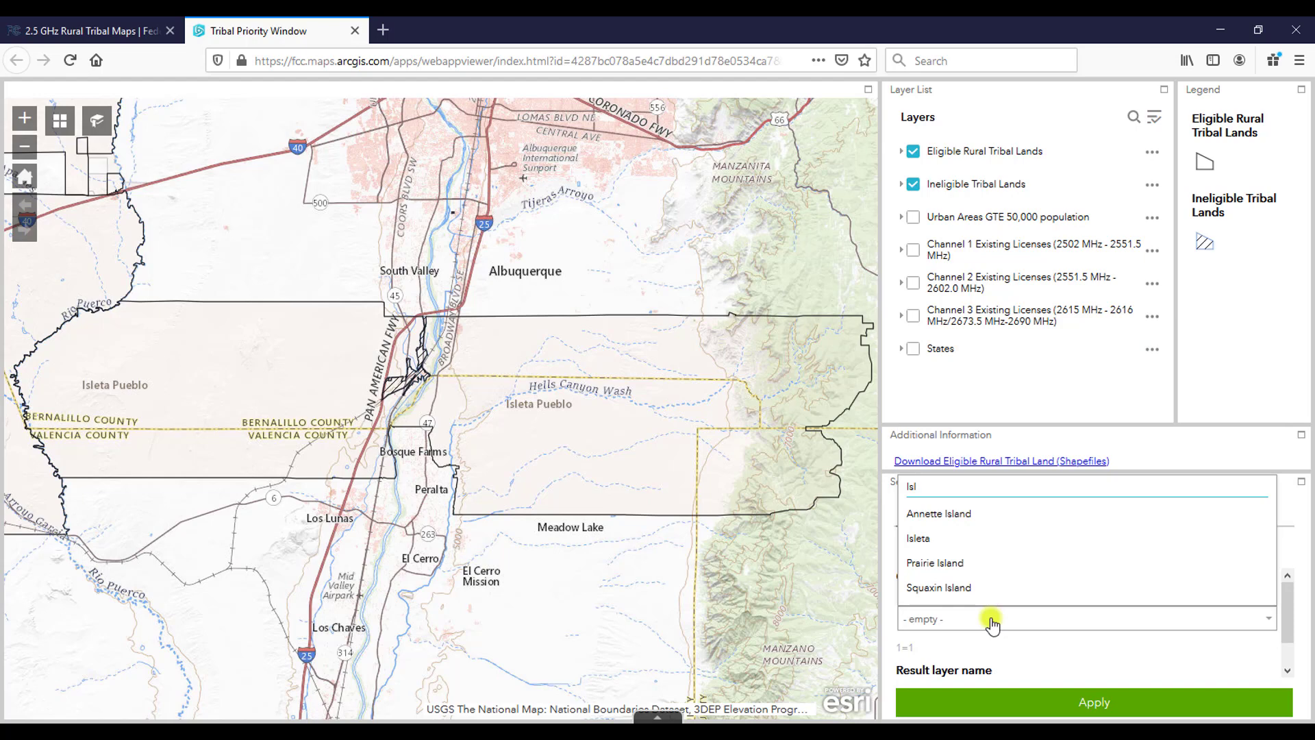
{"action": "type", "text": "eta"}
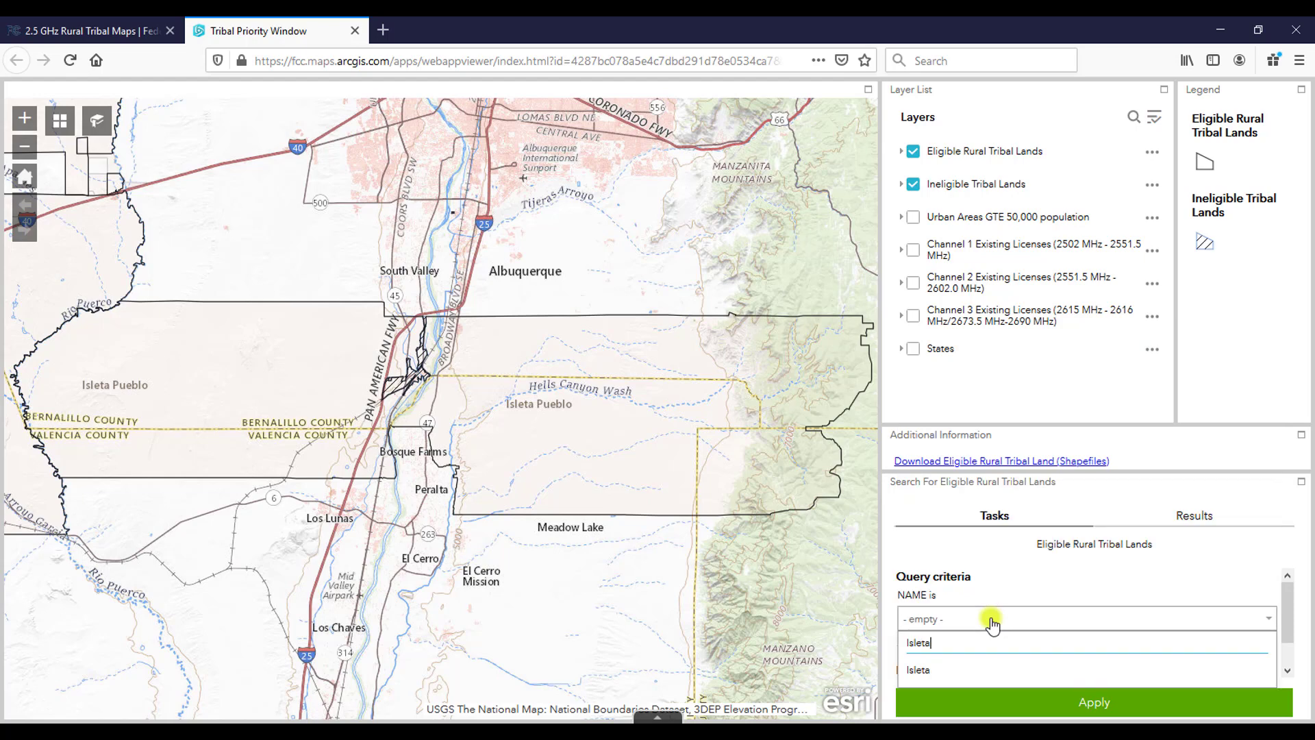
{"action": "left_click", "coordinate": [993, 672]}
{"action": "left_click", "coordinate": [1005, 704]}
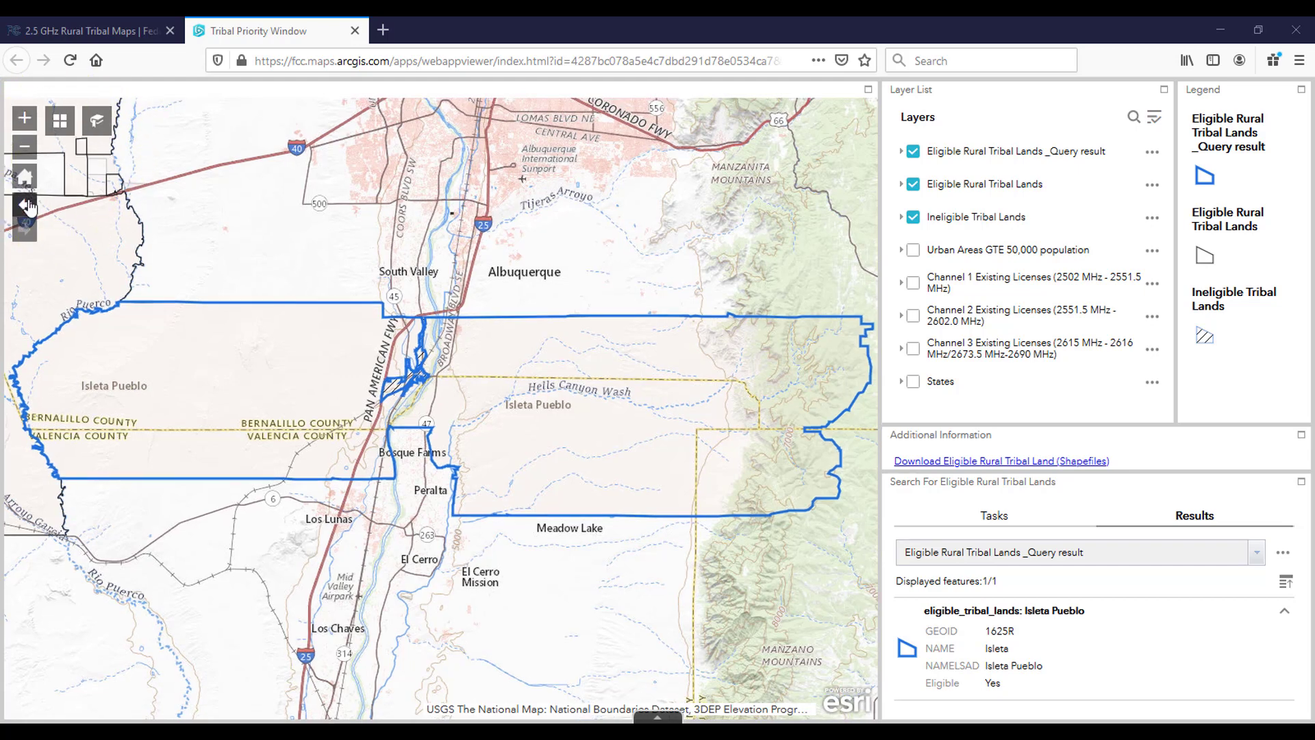
{"action": "left_click", "coordinate": [61, 121]}
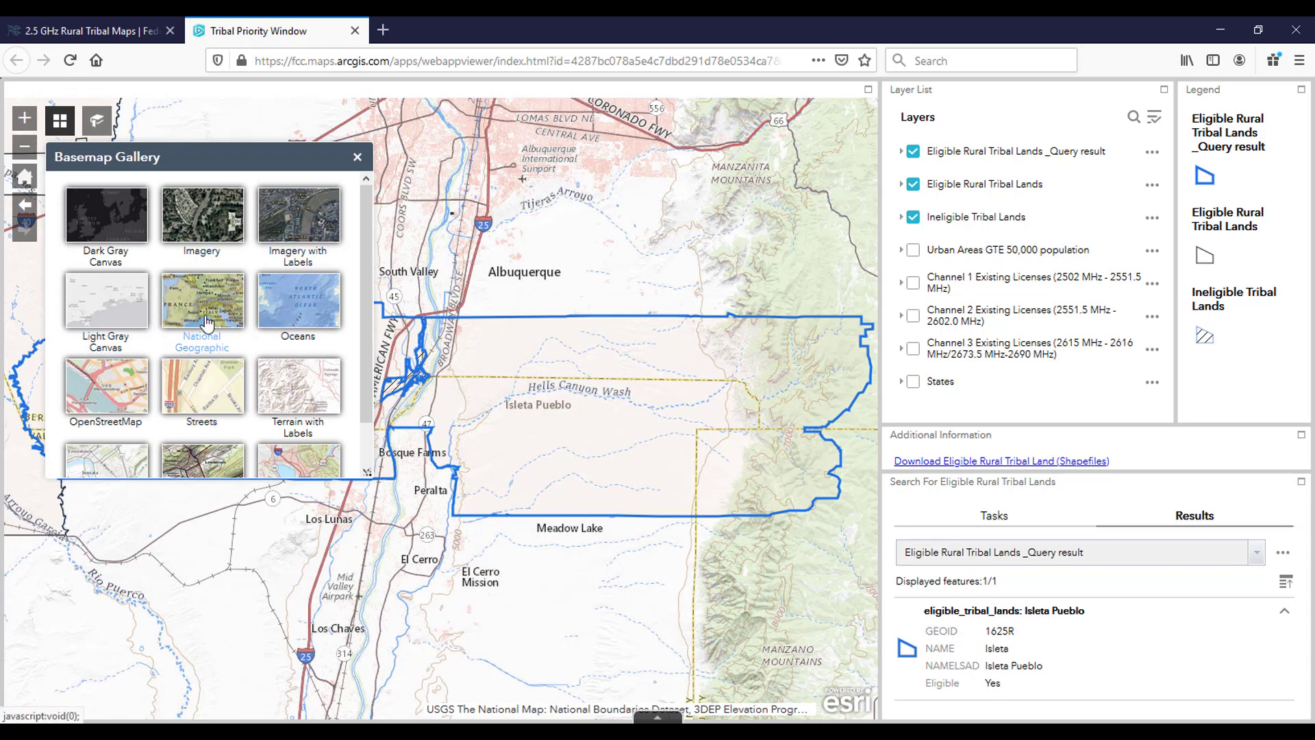
Switch the basemap to Streets from the Basemap Gallery.
{"action": "scroll", "coordinate": [206, 321], "scroll_direction": "down", "scroll_amount": 1}
{"action": "scroll", "coordinate": [206, 322], "scroll_direction": "up", "scroll_amount": 1}
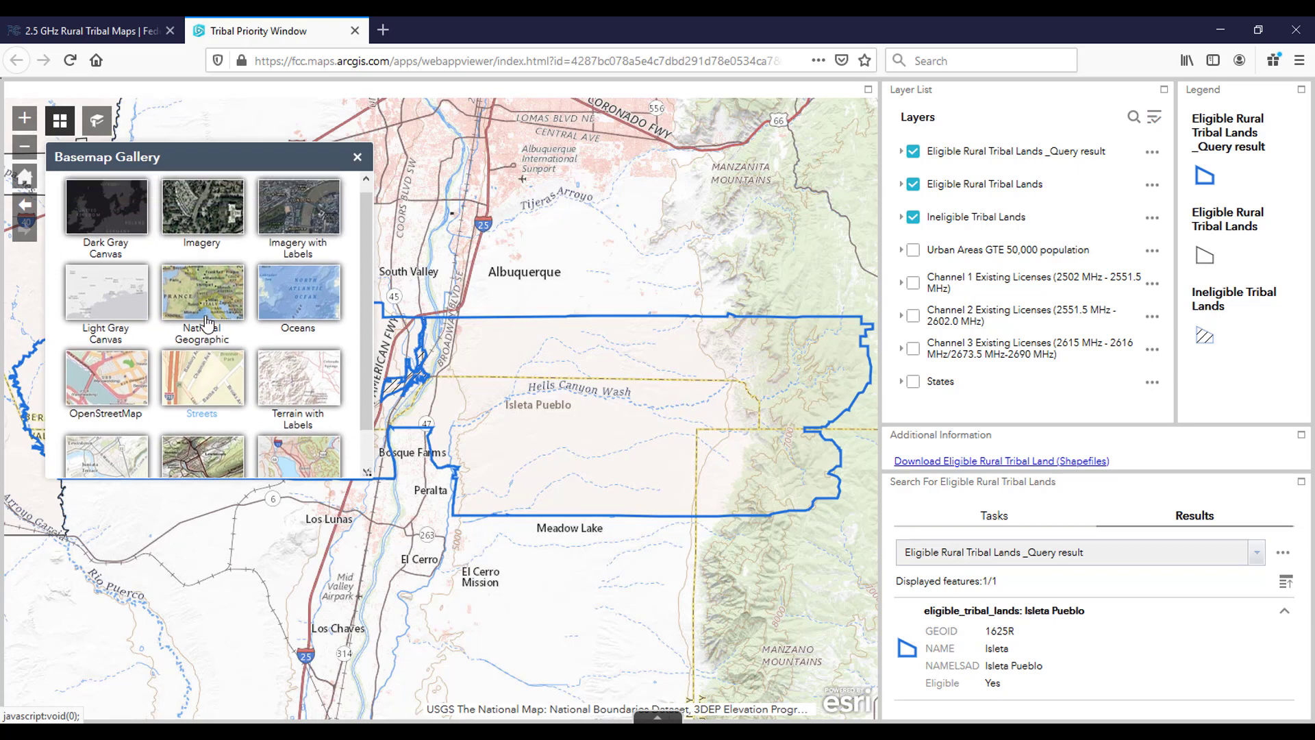
{"action": "scroll", "coordinate": [206, 322], "scroll_direction": "down", "scroll_amount": 1}
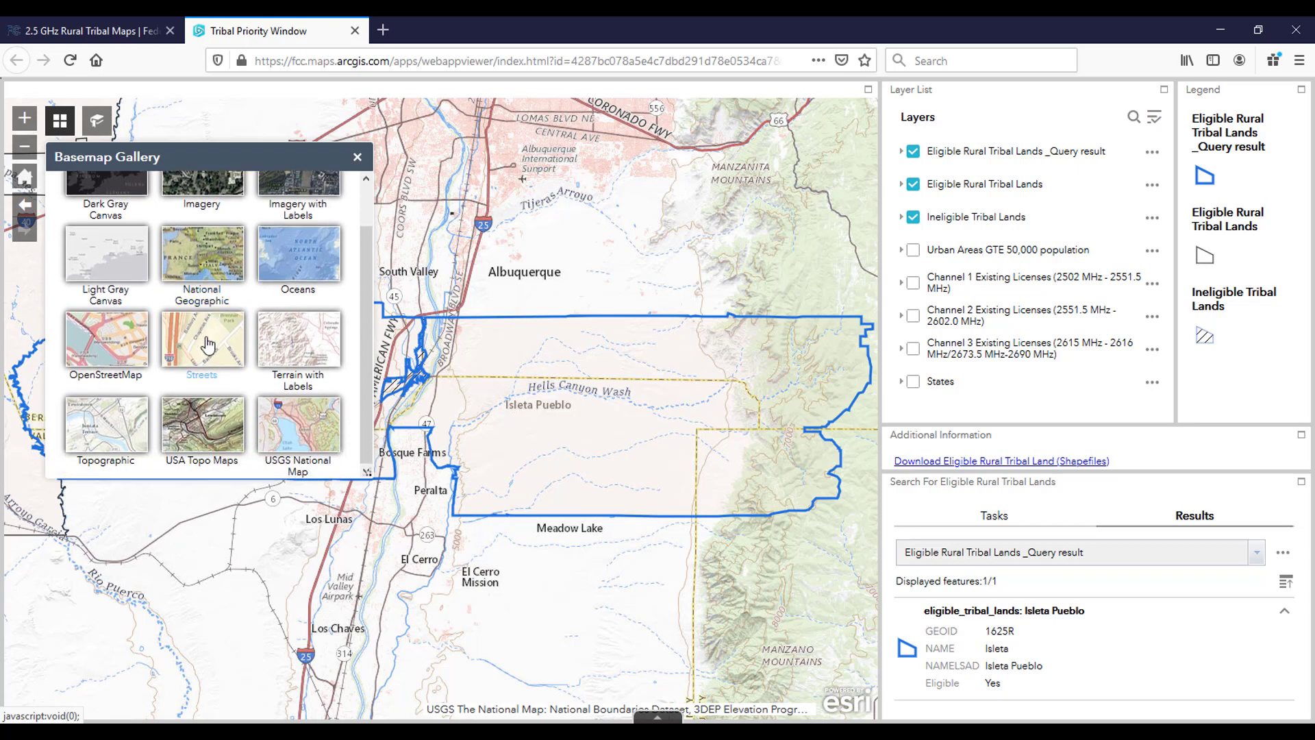
{"action": "left_click", "coordinate": [206, 339]}
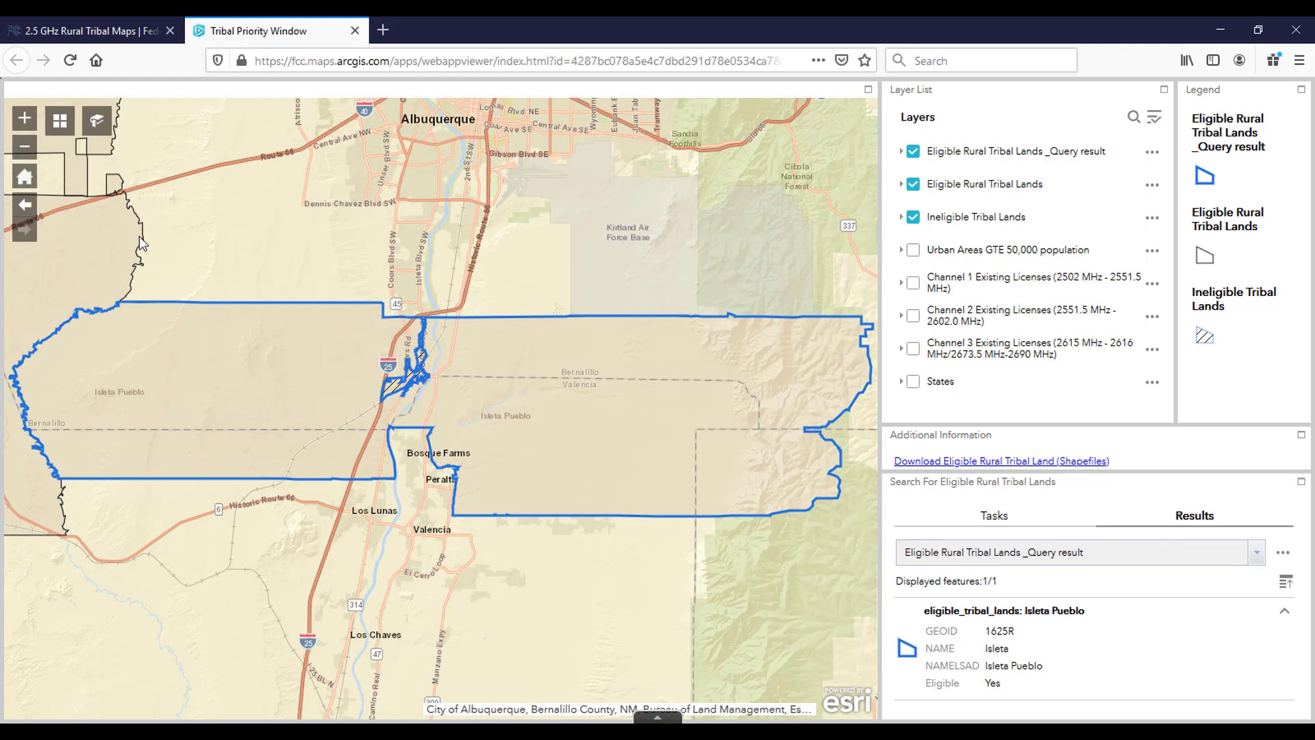
{"action": "left_click", "coordinate": [23, 178]}
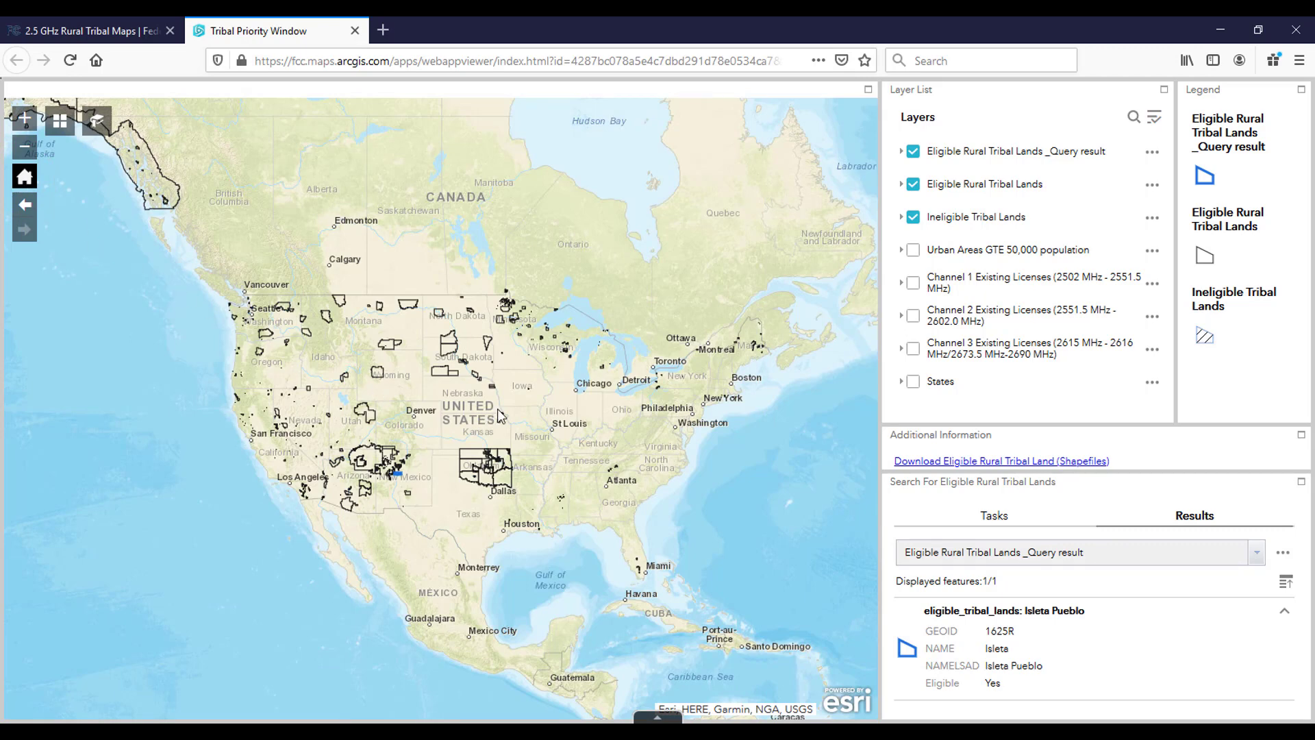
Pan and zoom the continent view, then step back through previous extents to Isleta Pueblo.
{"action": "left_click_drag", "start_coordinate": [526, 409], "coordinate": [483, 403]}
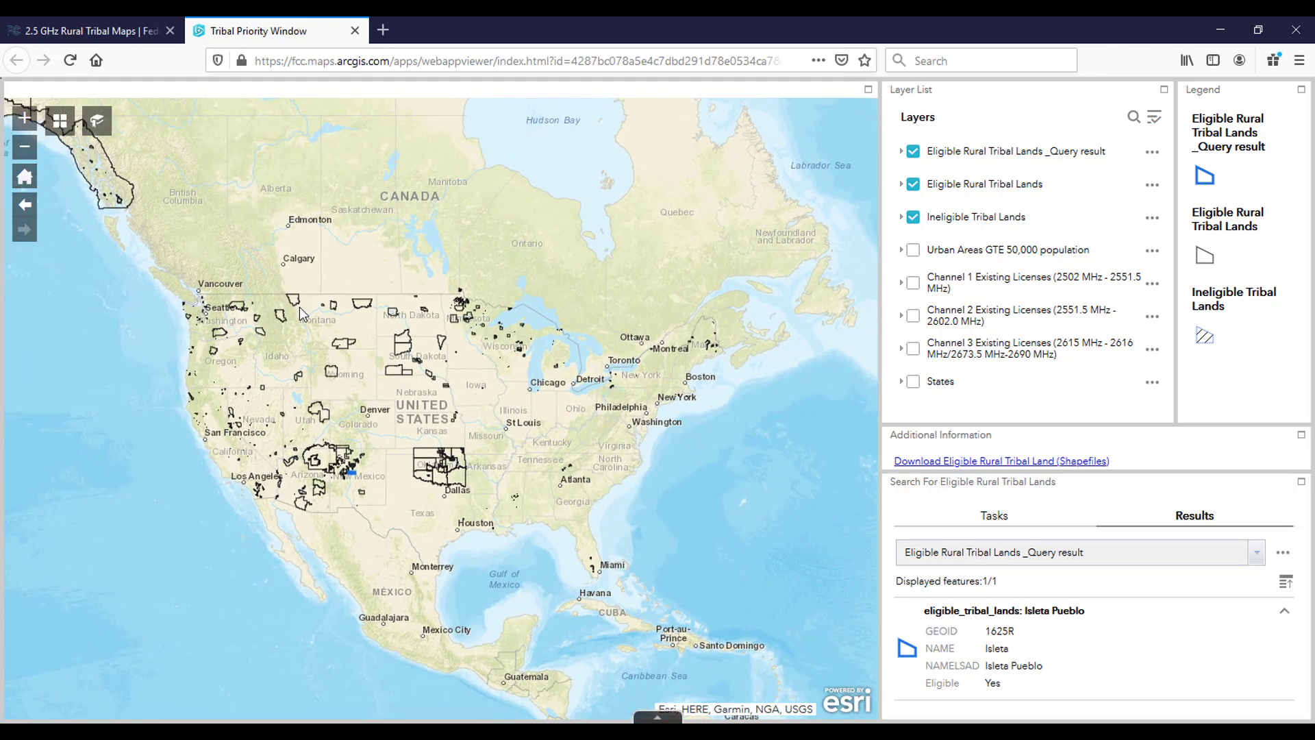
{"action": "left_click", "coordinate": [24, 118]}
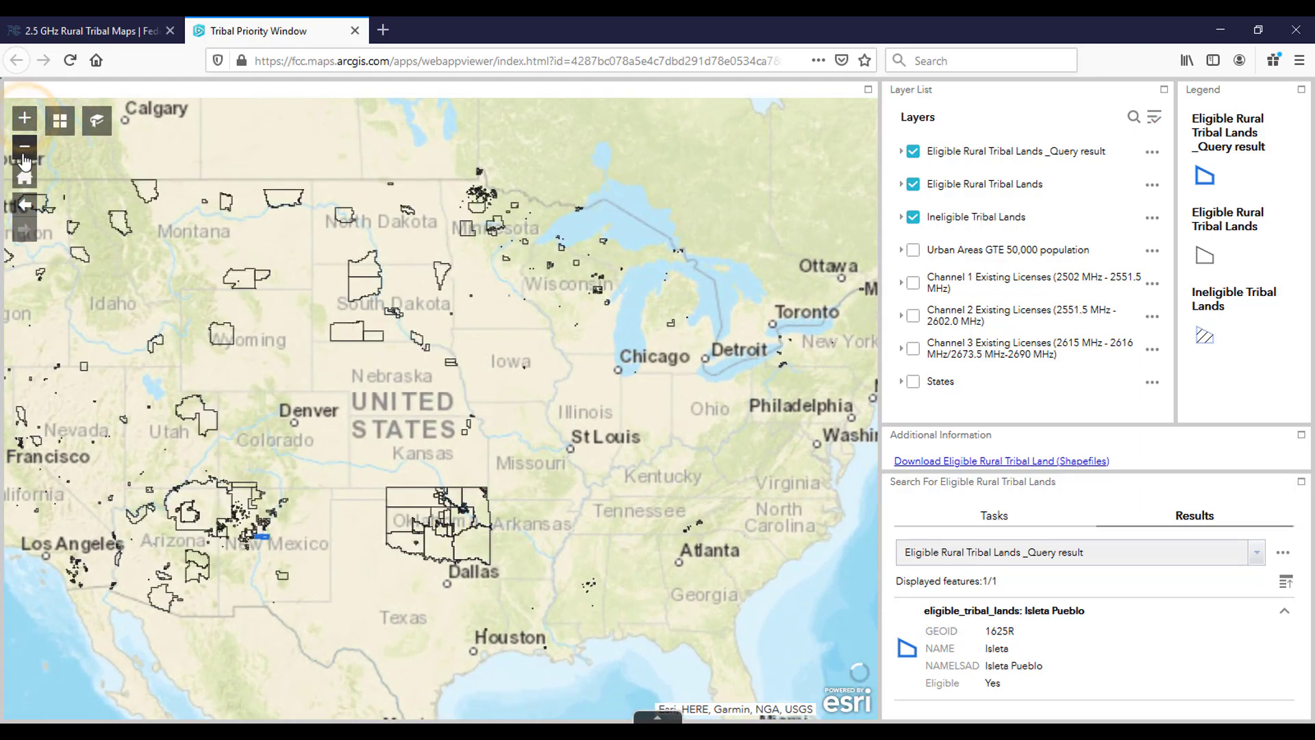
{"action": "left_click", "coordinate": [24, 146]}
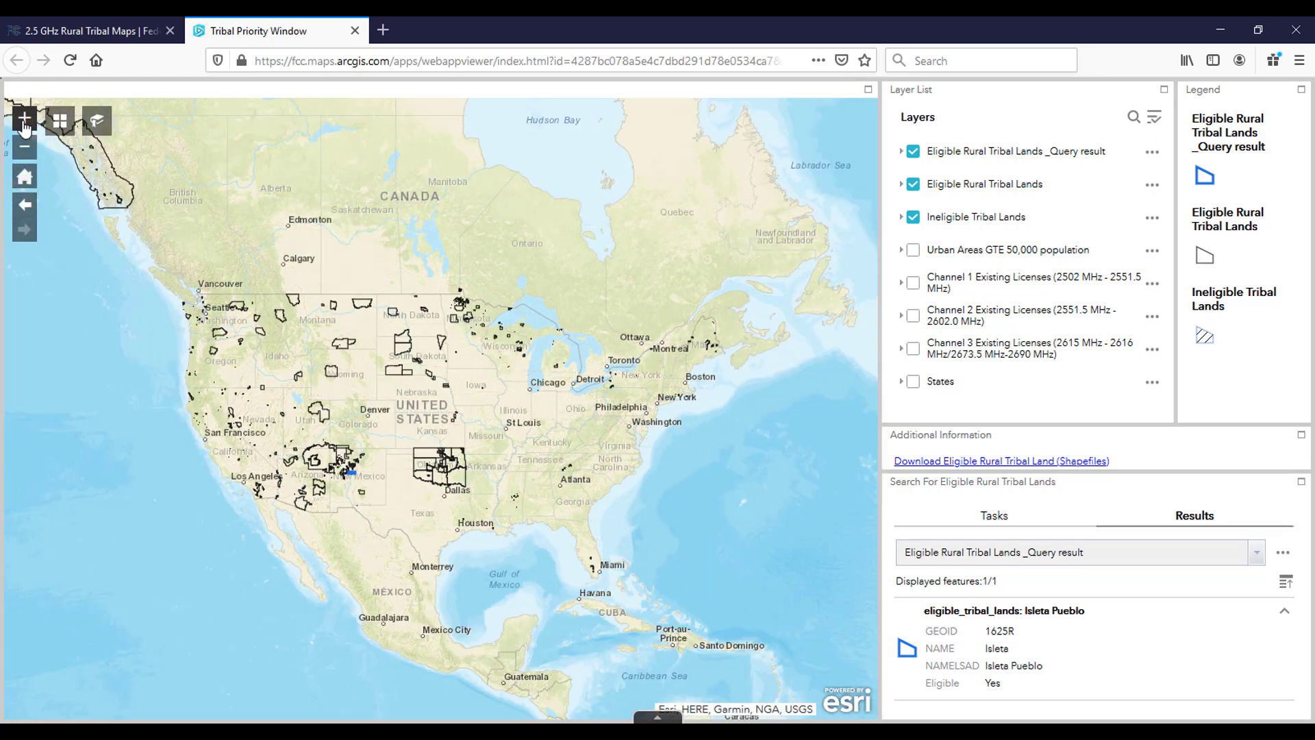
{"action": "left_click", "coordinate": [27, 205]}
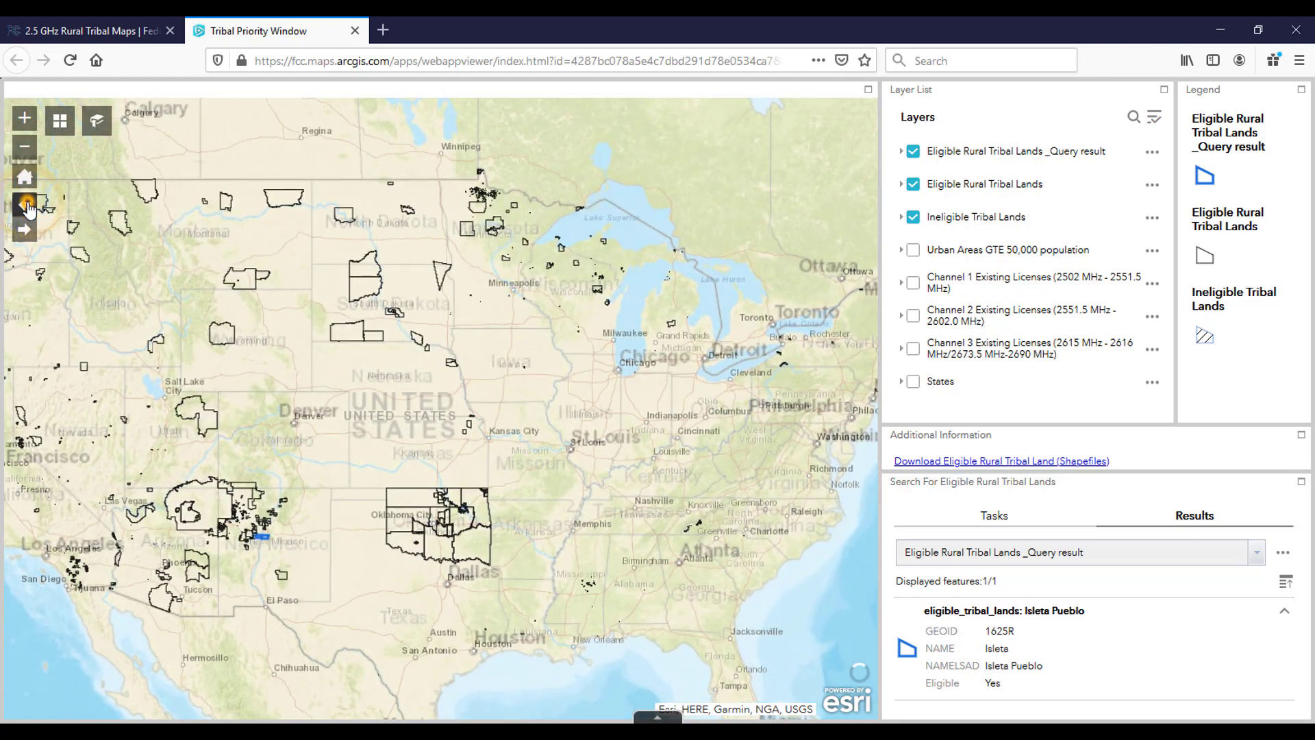
{"action": "left_click", "coordinate": [27, 205]}
{"action": "left_click", "coordinate": [28, 205]}
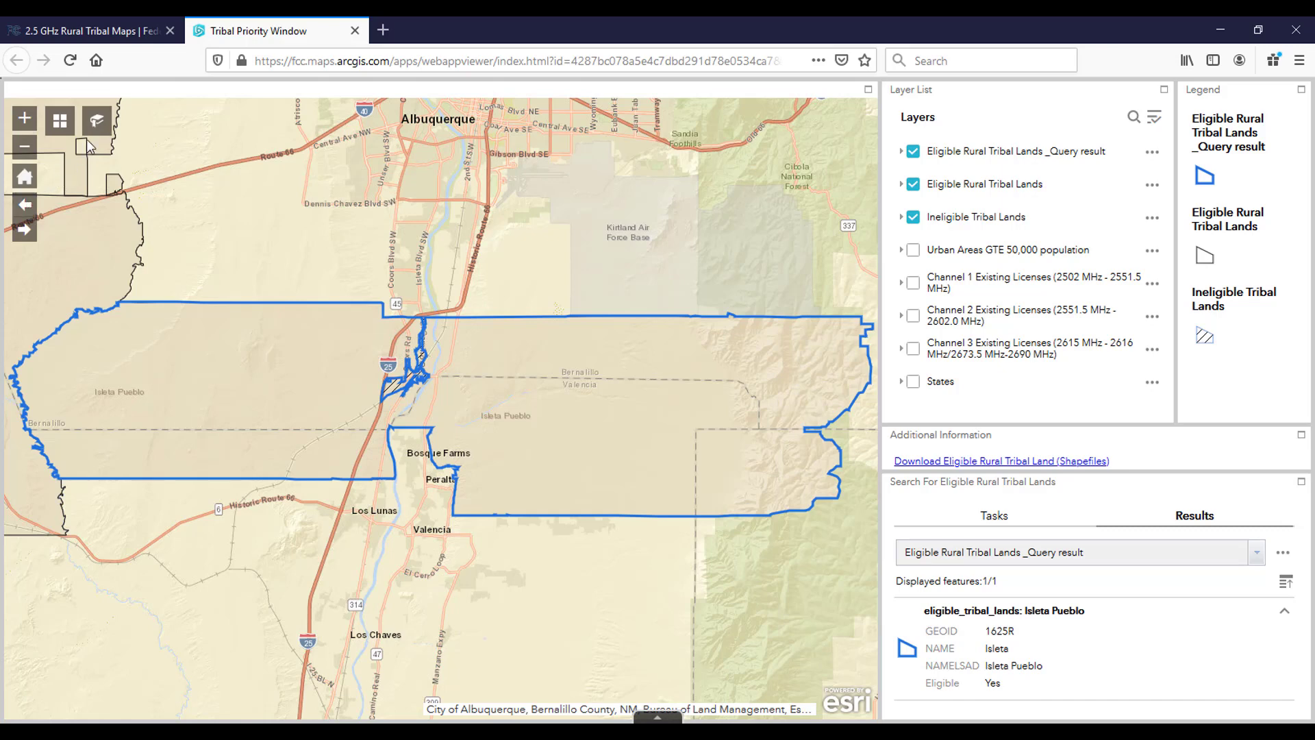
{"action": "left_click", "coordinate": [99, 126]}
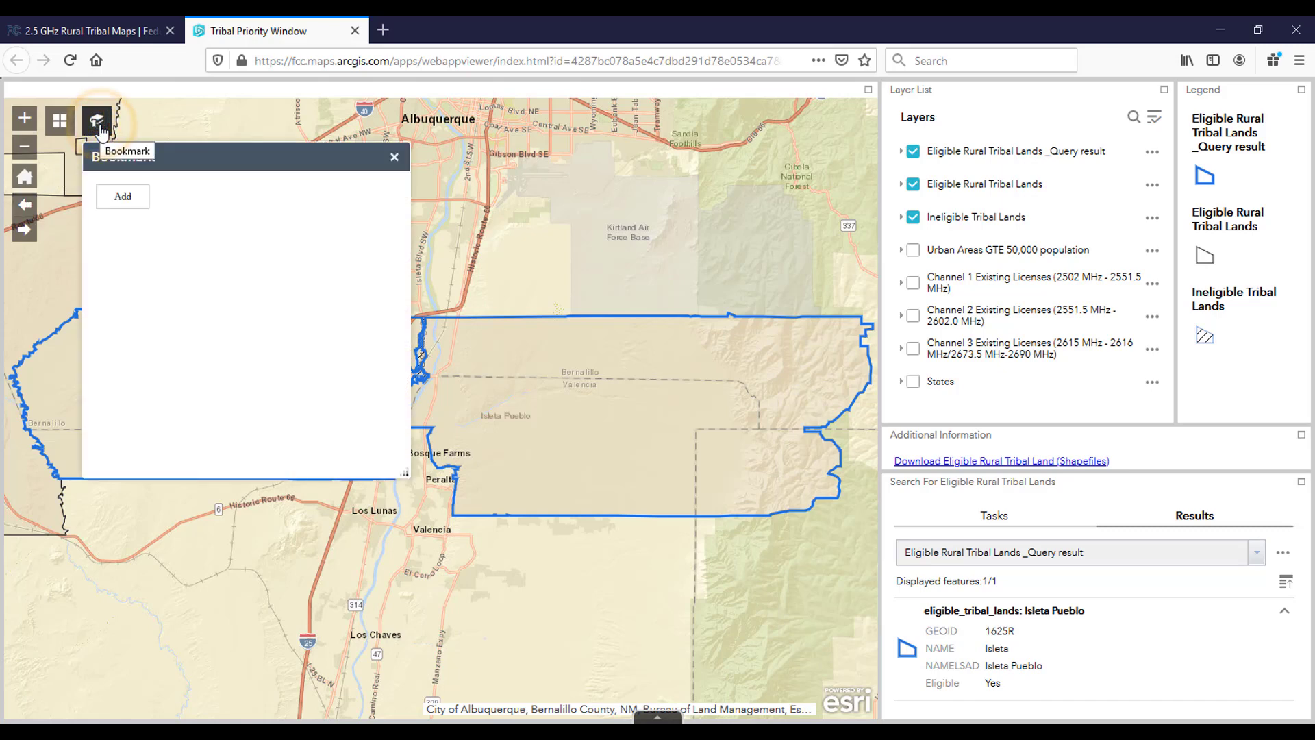
Add a bookmark of the Isleta Pueblo view under the default name 'bookmark' and close the panel.
{"action": "left_click", "coordinate": [123, 195]}
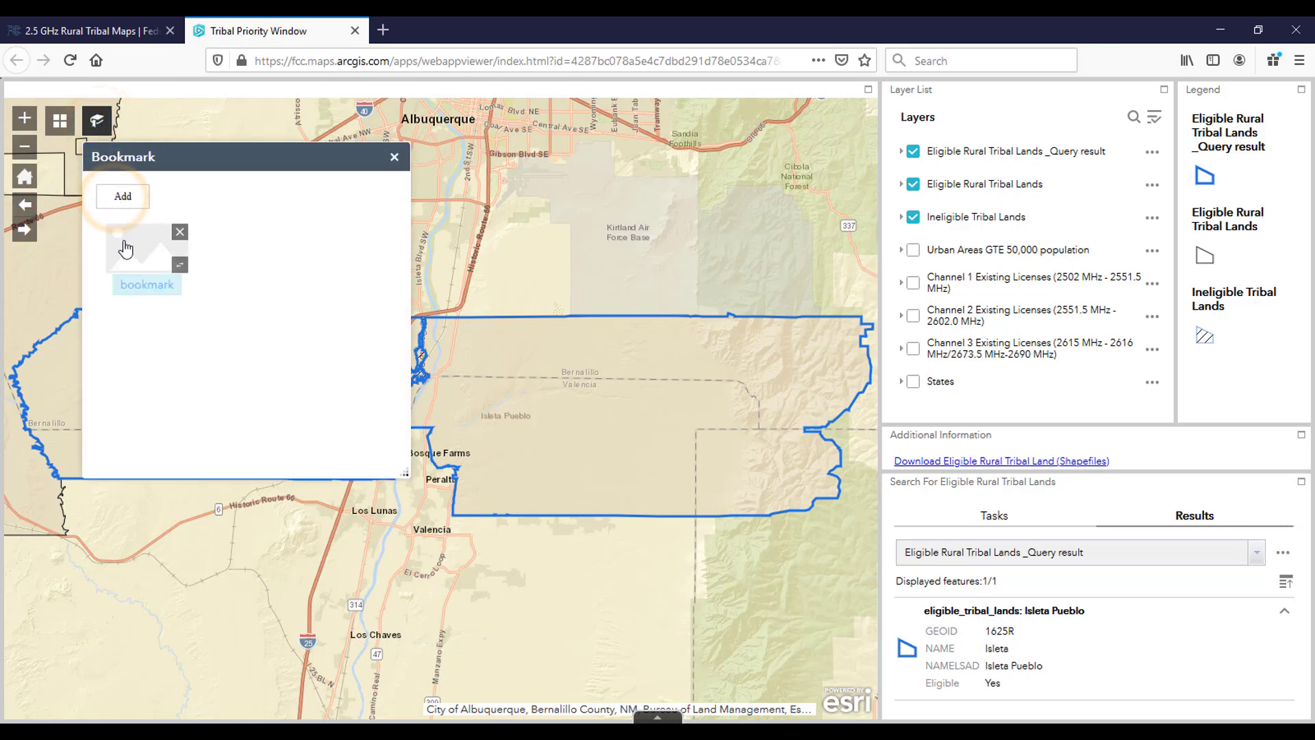
{"action": "left_click", "coordinate": [119, 197]}
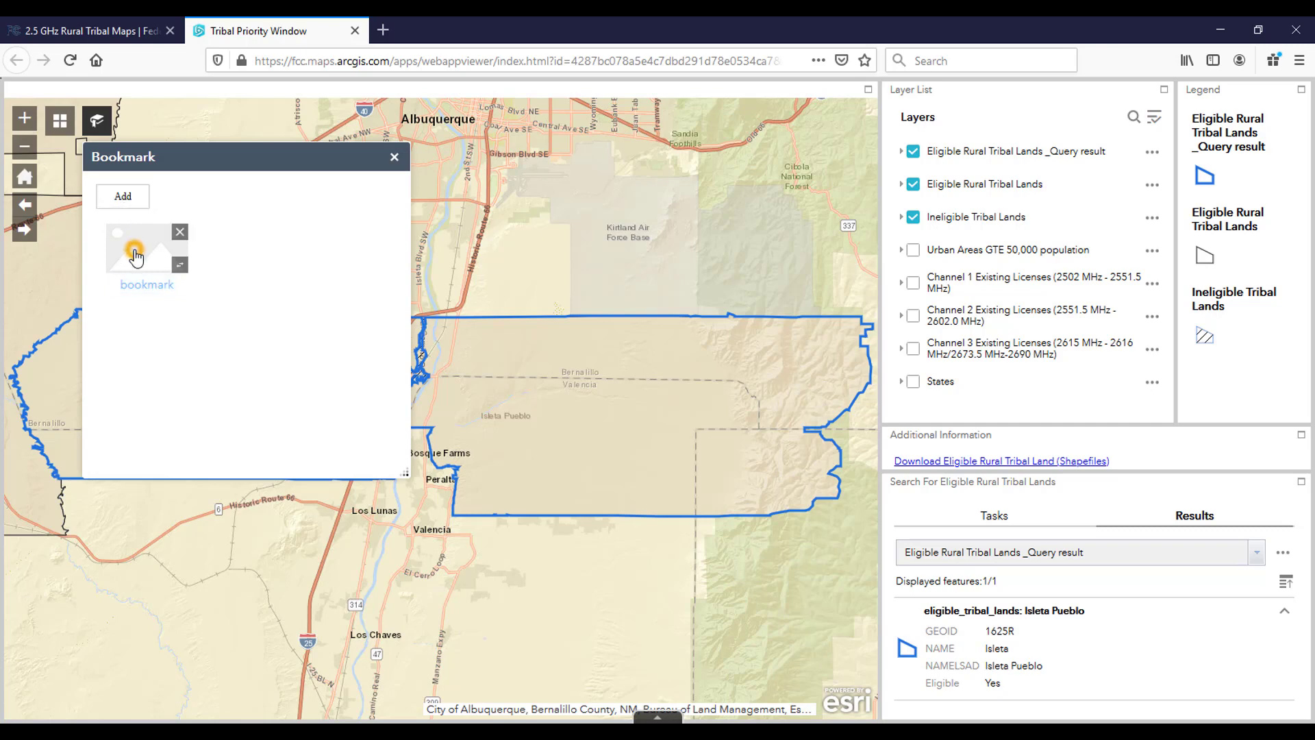
{"action": "left_click", "coordinate": [394, 156]}
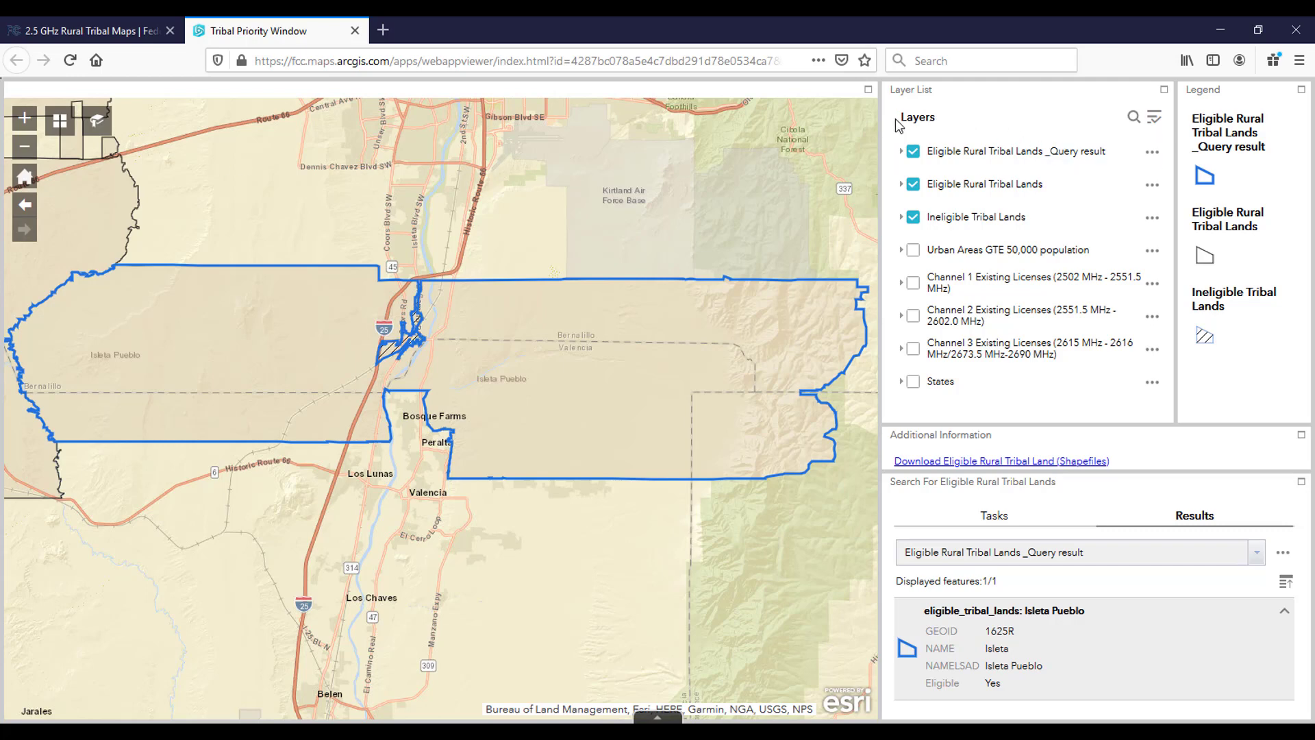
Toggle the Isleta query result, Eligible Rural Tribal Lands and Ineligible Tribal Lands layers off and back on.
{"action": "left_click", "coordinate": [913, 152]}
{"action": "left_click", "coordinate": [914, 152]}
{"action": "left_click", "coordinate": [913, 183]}
{"action": "left_click", "coordinate": [912, 184]}
{"action": "left_click", "coordinate": [914, 218]}
{"action": "left_click", "coordinate": [914, 218]}
Pan and zoom in on the hatched ineligible area beside the river.
{"action": "left_click_drag", "start_coordinate": [446, 333], "coordinate": [491, 341]}
{"action": "scroll", "coordinate": [496, 340], "scroll_direction": "up", "scroll_amount": 4}
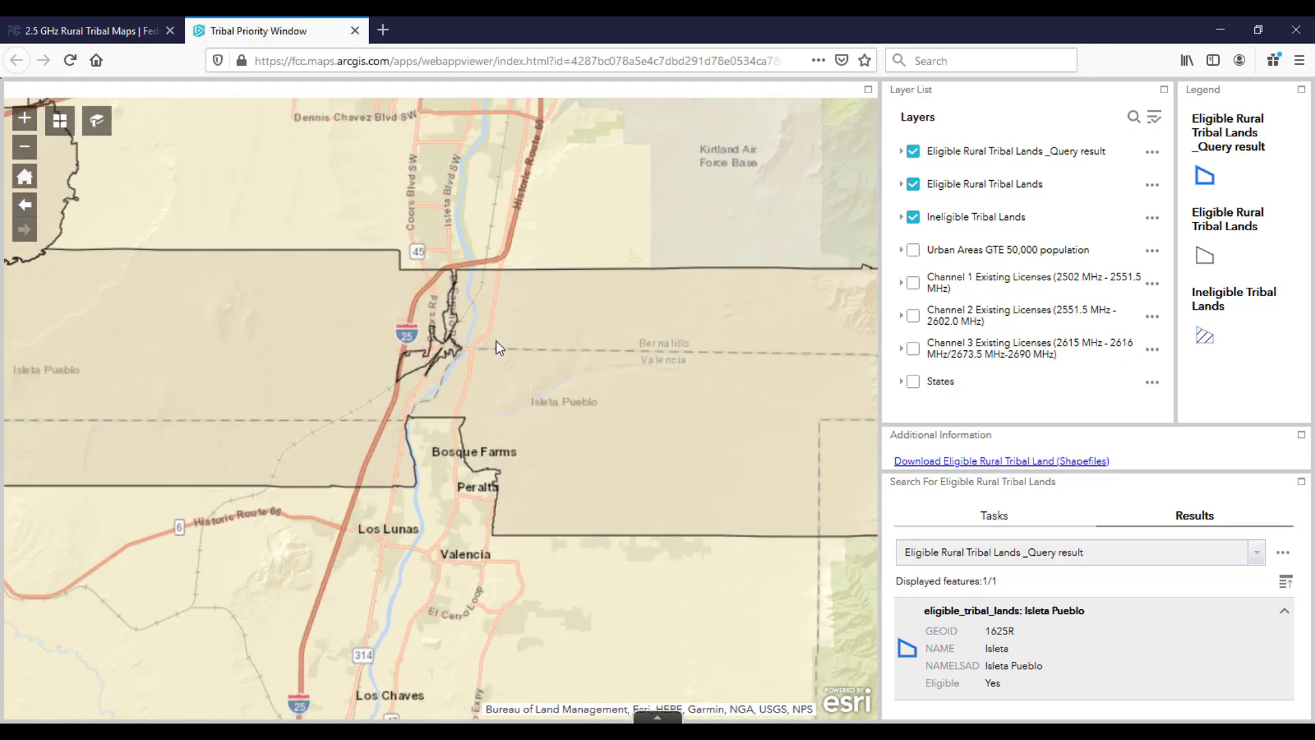
{"action": "left_click_drag", "start_coordinate": [448, 303], "coordinate": [680, 331]}
{"action": "scroll", "coordinate": [540, 368], "scroll_direction": "up", "scroll_amount": 1}
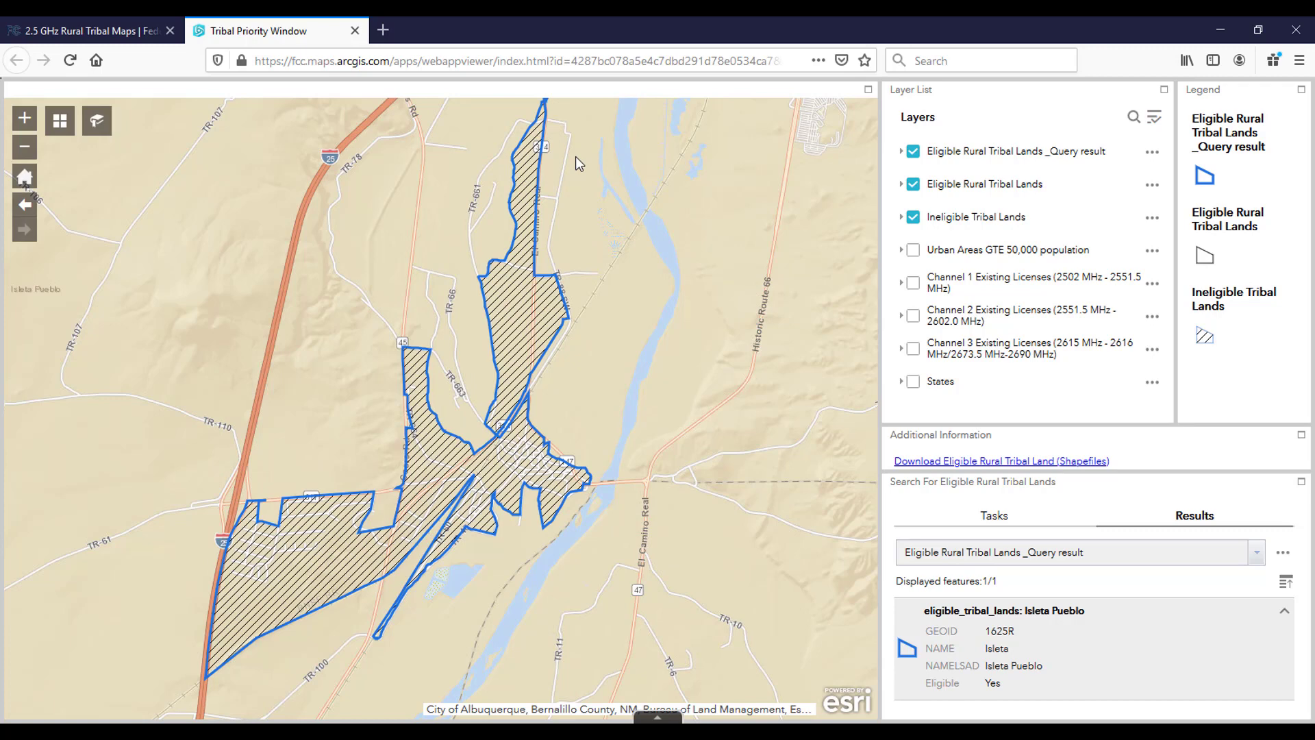
Turn on Urban Areas GTE 50,000 population and recenter the map on the whole Isleta Pueblo reservation.
{"action": "left_click", "coordinate": [914, 250]}
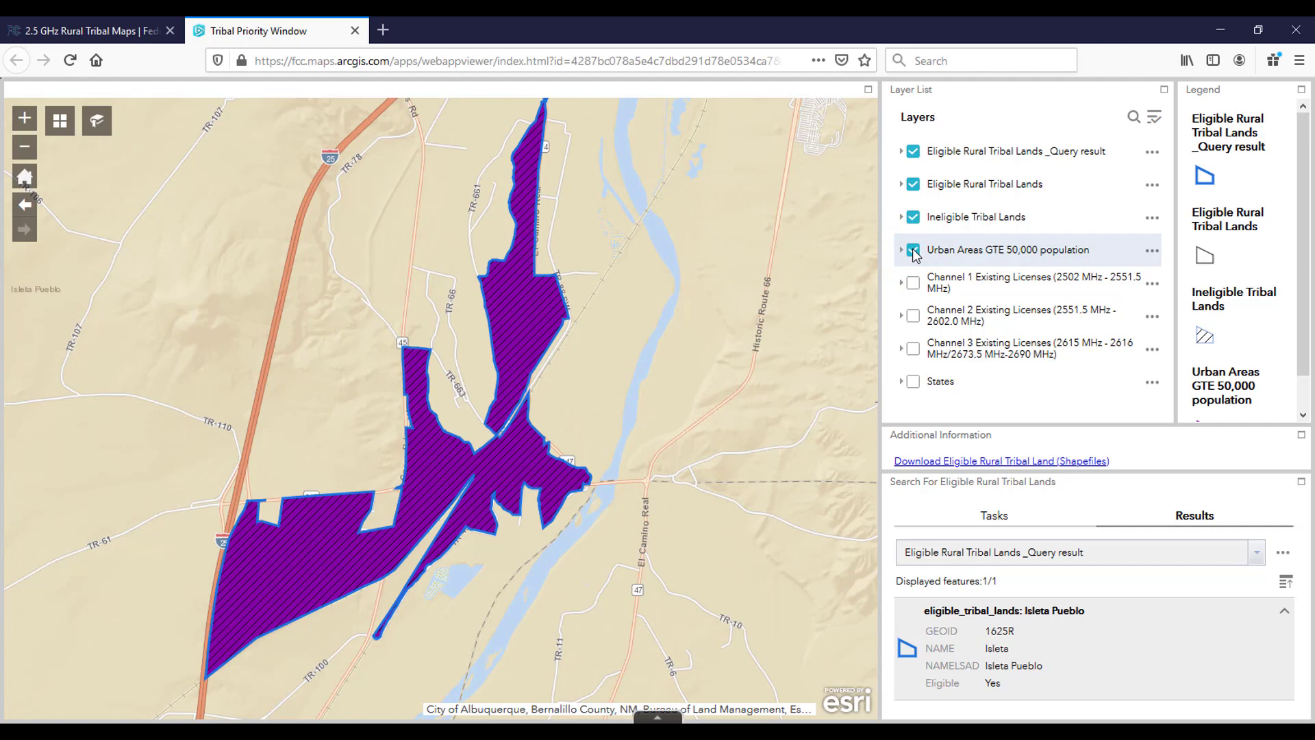
{"action": "scroll", "coordinate": [754, 270], "scroll_direction": "down", "scroll_amount": 2}
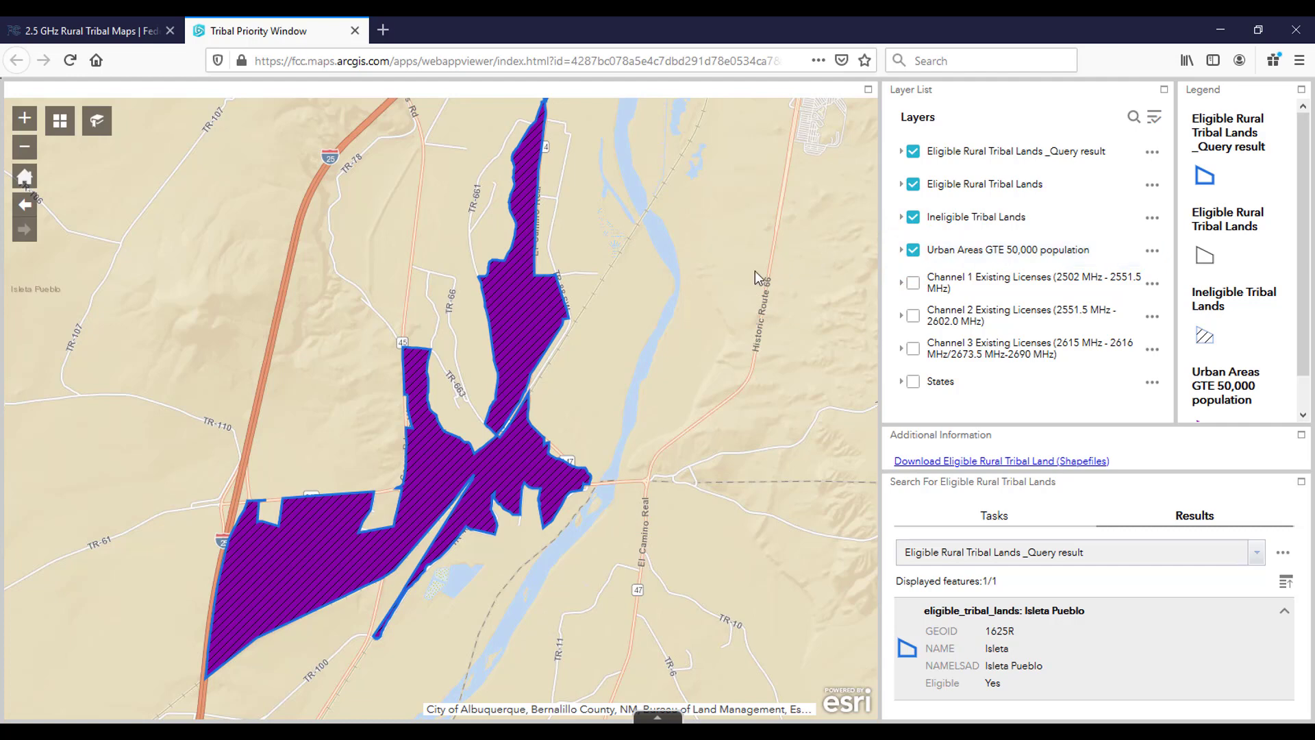
{"action": "scroll", "coordinate": [791, 282], "scroll_direction": "up", "scroll_amount": 3}
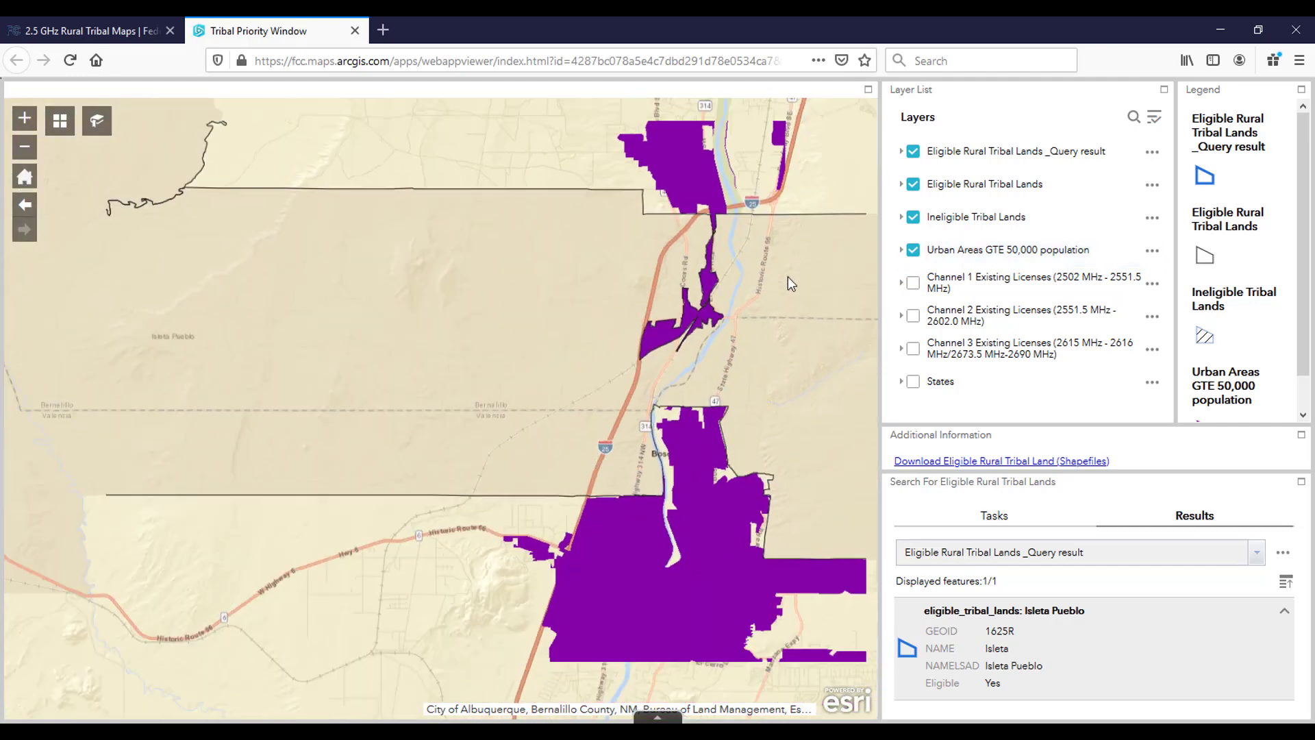
{"action": "left_click_drag", "start_coordinate": [802, 279], "coordinate": [466, 315]}
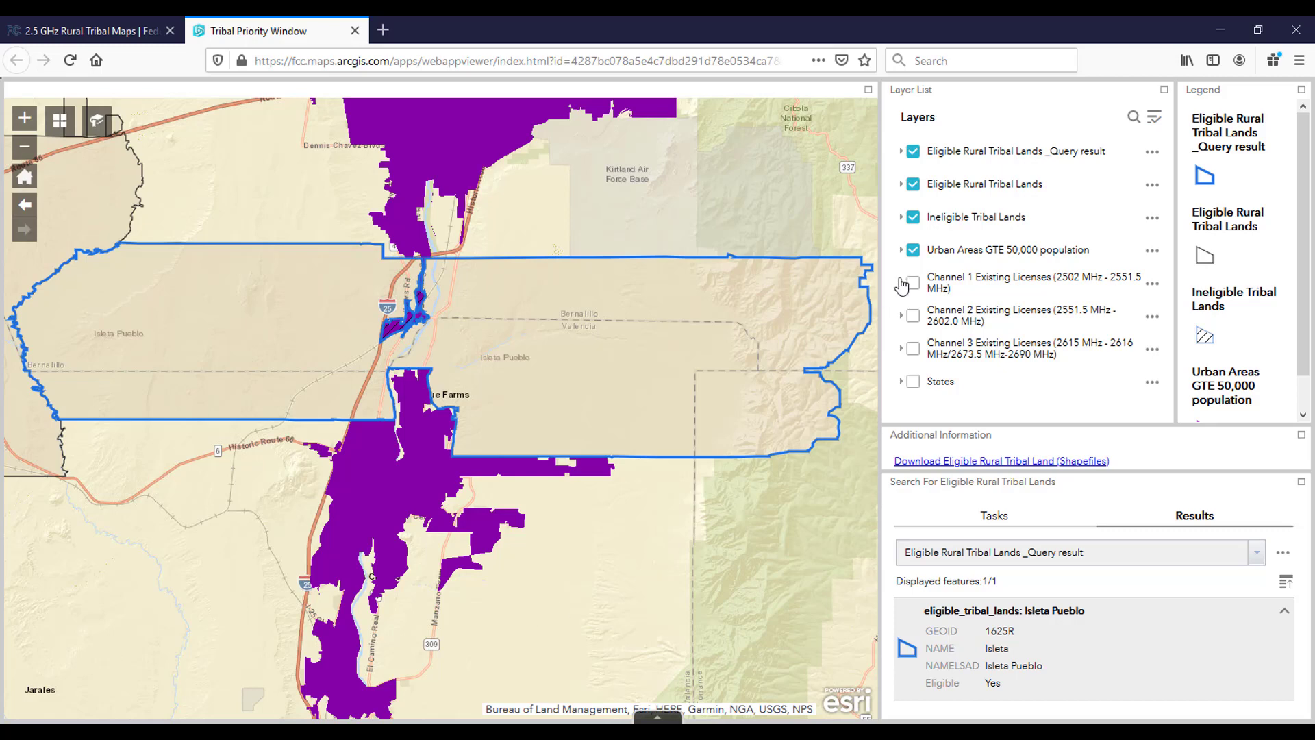
Hide the urban areas layer and preview the Channel 1, 2 and 3 Existing Licenses coverage.
{"action": "left_click", "coordinate": [914, 250]}
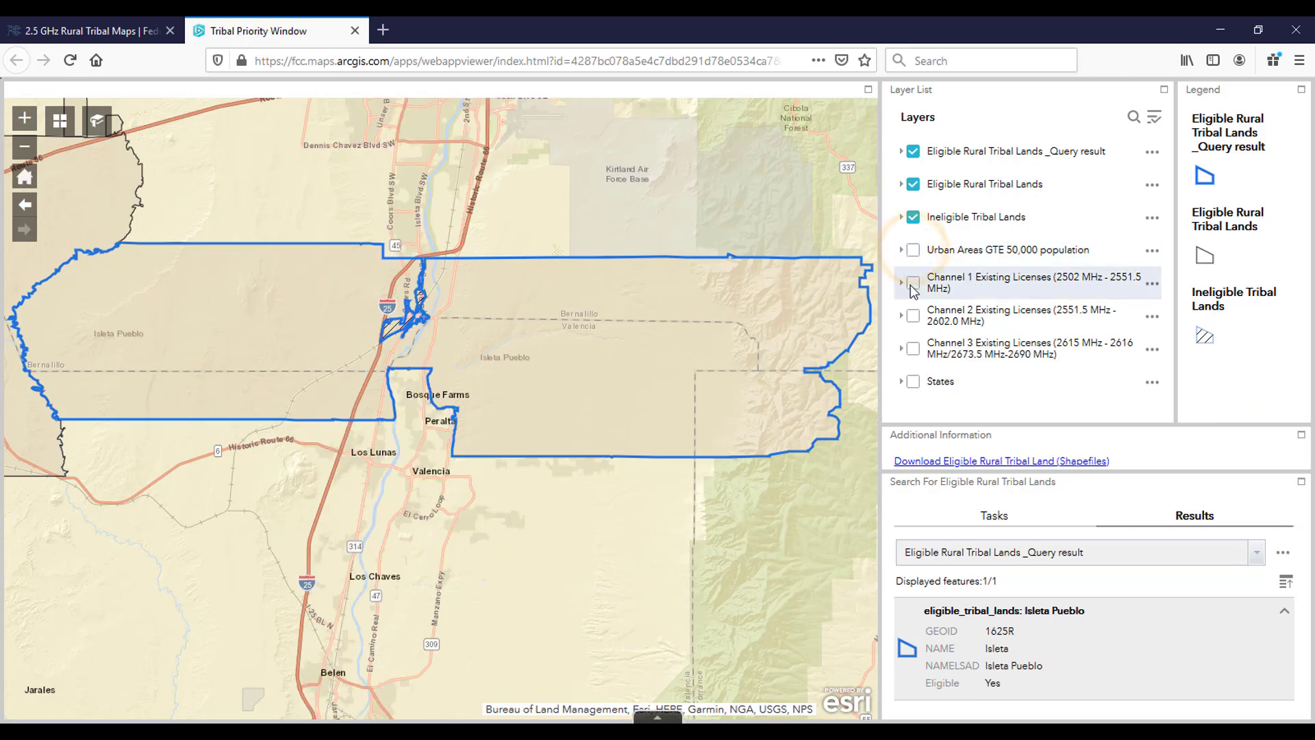
{"action": "left_click", "coordinate": [913, 287]}
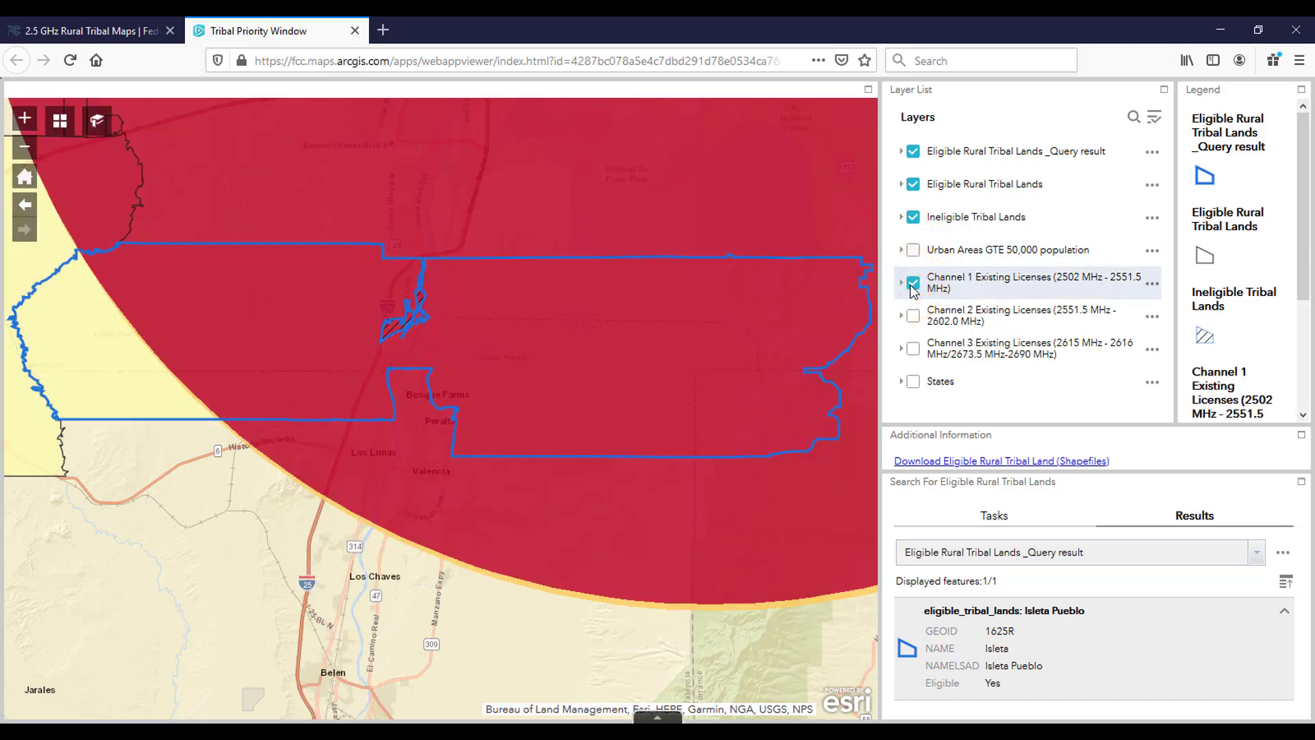
{"action": "left_click", "coordinate": [913, 284]}
{"action": "left_click", "coordinate": [914, 316]}
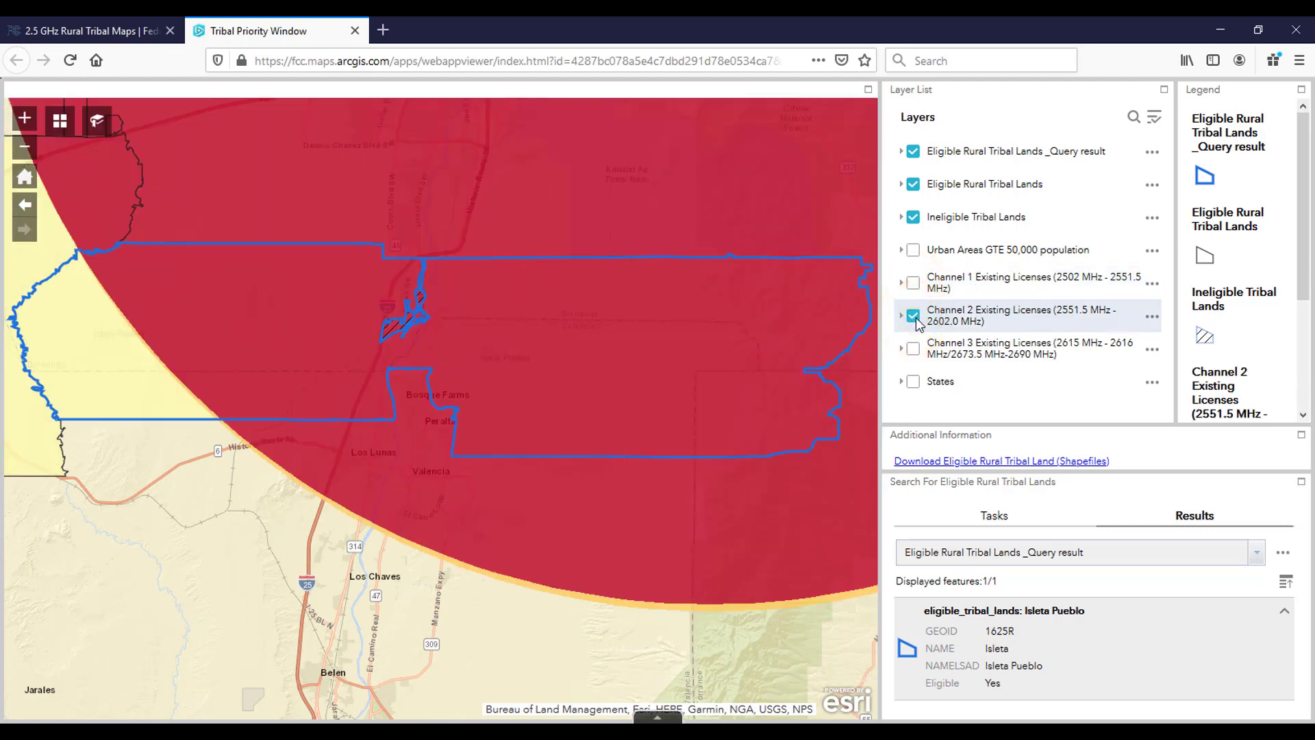
{"action": "left_click", "coordinate": [913, 349]}
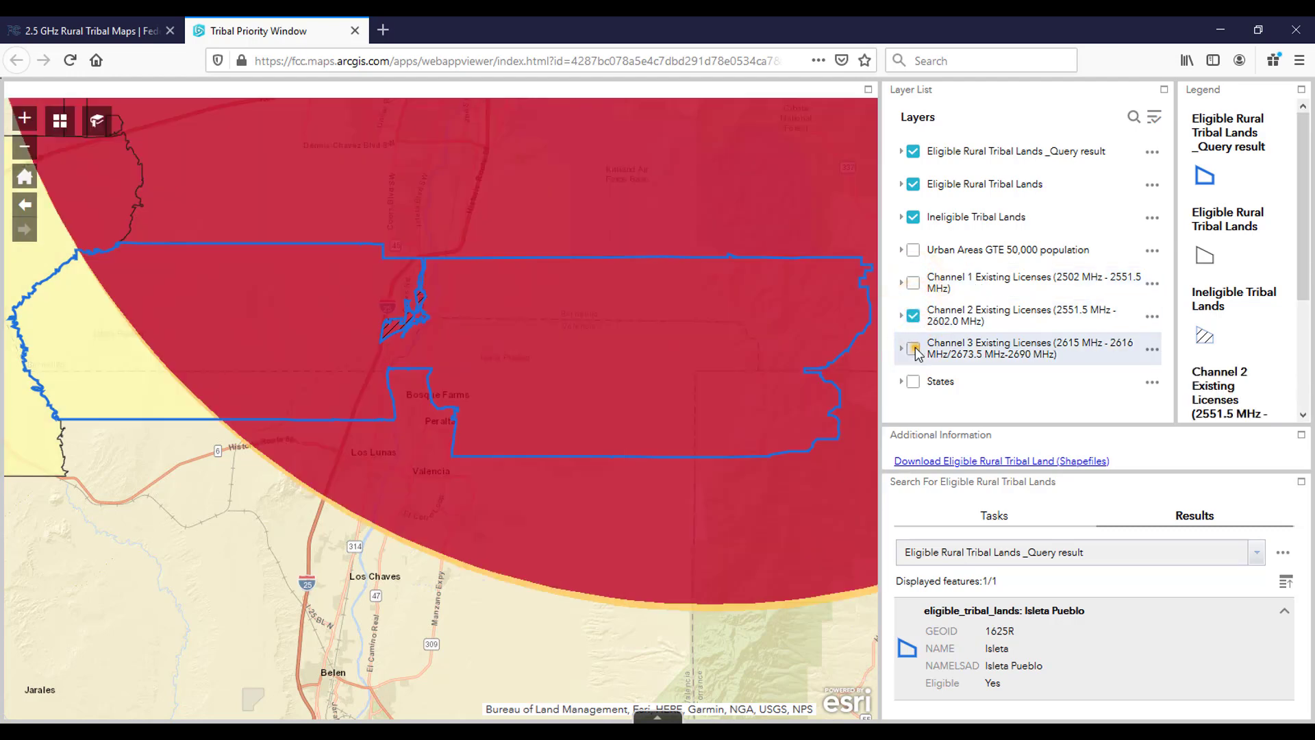
Turn off Channels 3 and 2, leaving Channel 1 Existing Licenses on with its legend entry.
{"action": "left_click", "coordinate": [913, 349]}
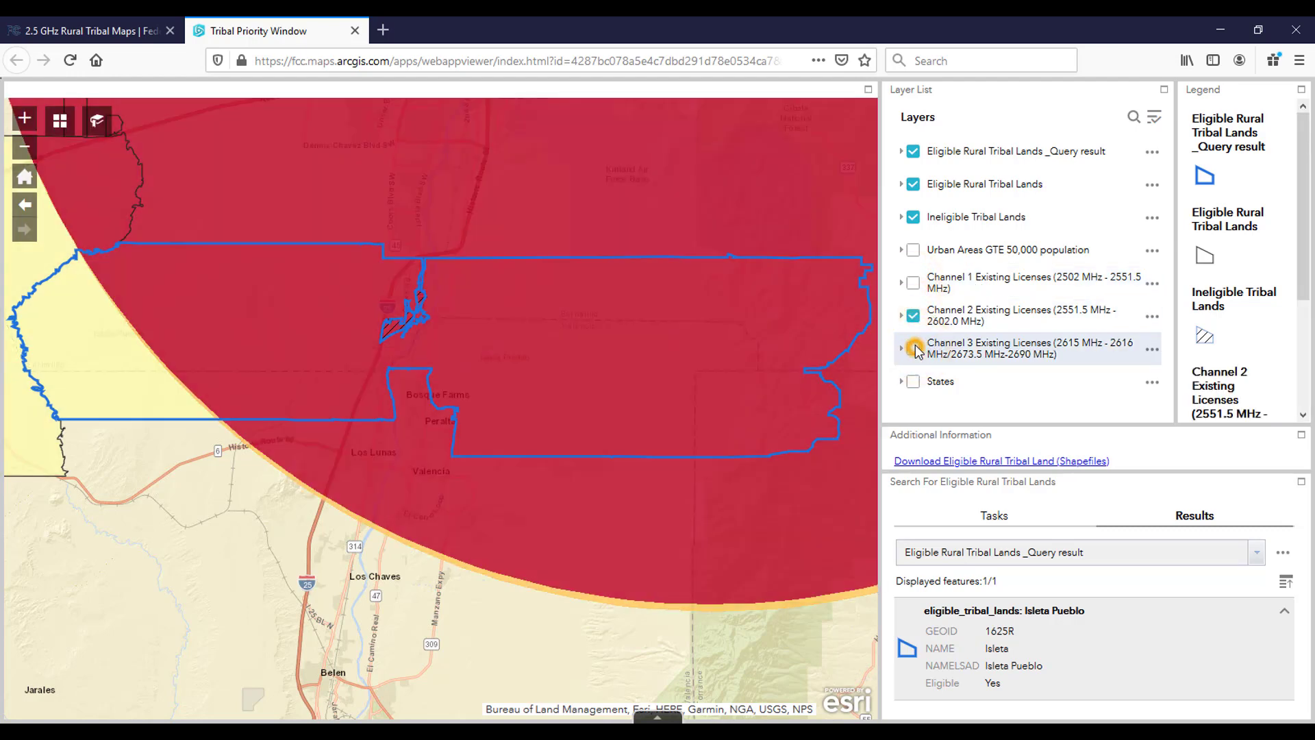
{"action": "left_click", "coordinate": [914, 316]}
{"action": "left_click", "coordinate": [914, 283]}
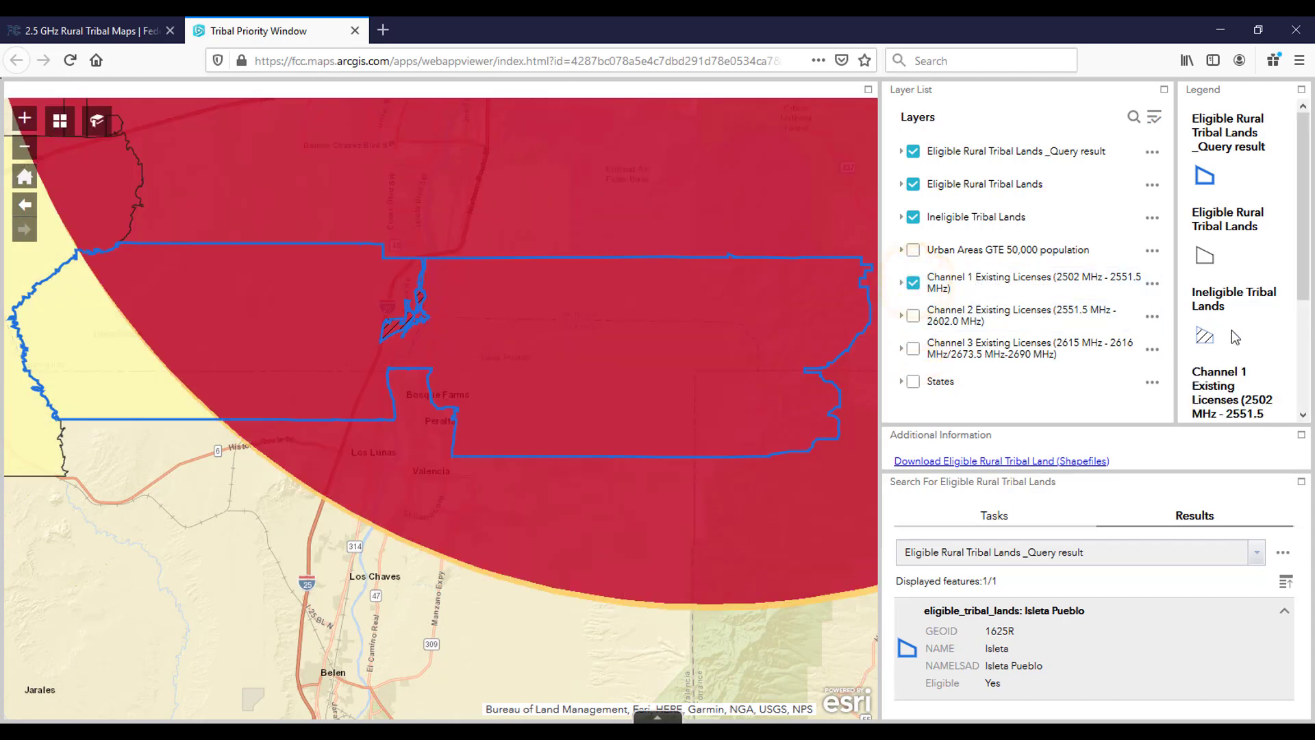
{"action": "scroll", "coordinate": [1256, 337], "scroll_direction": "down", "scroll_amount": 3}
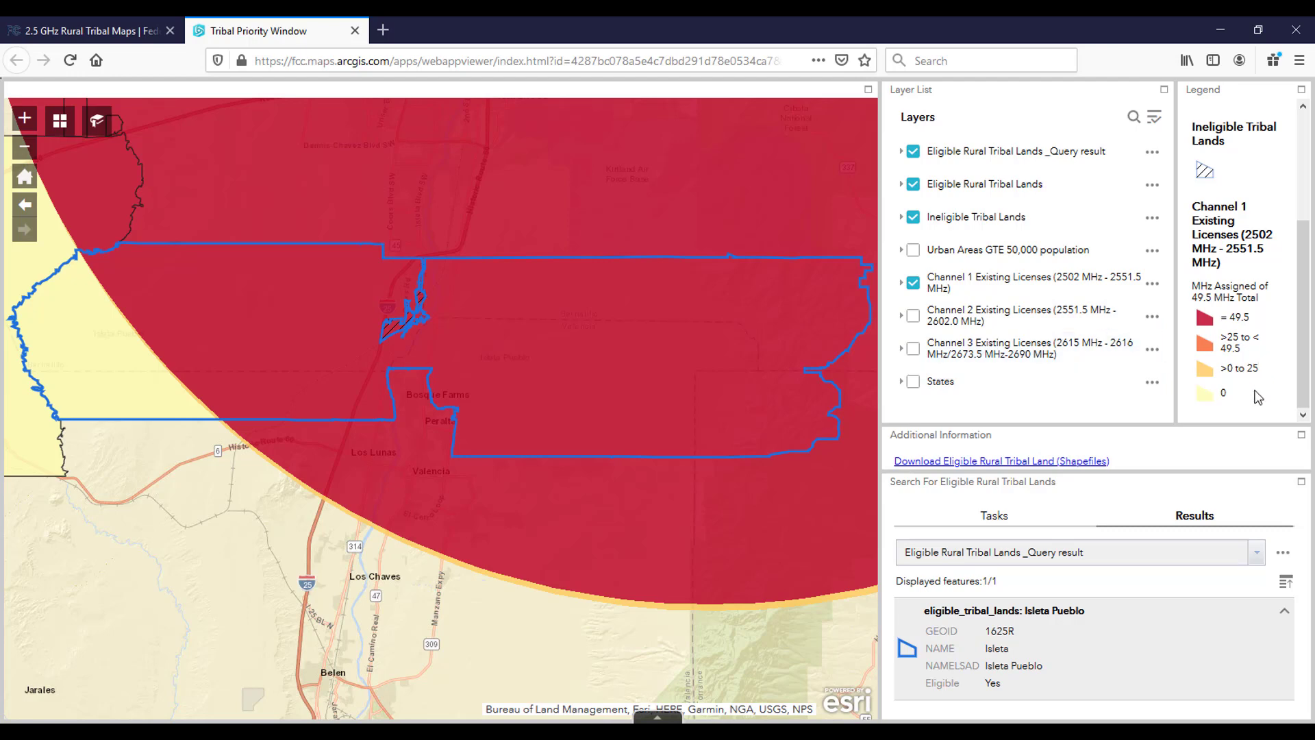
{"action": "left_click", "coordinate": [68, 361]}
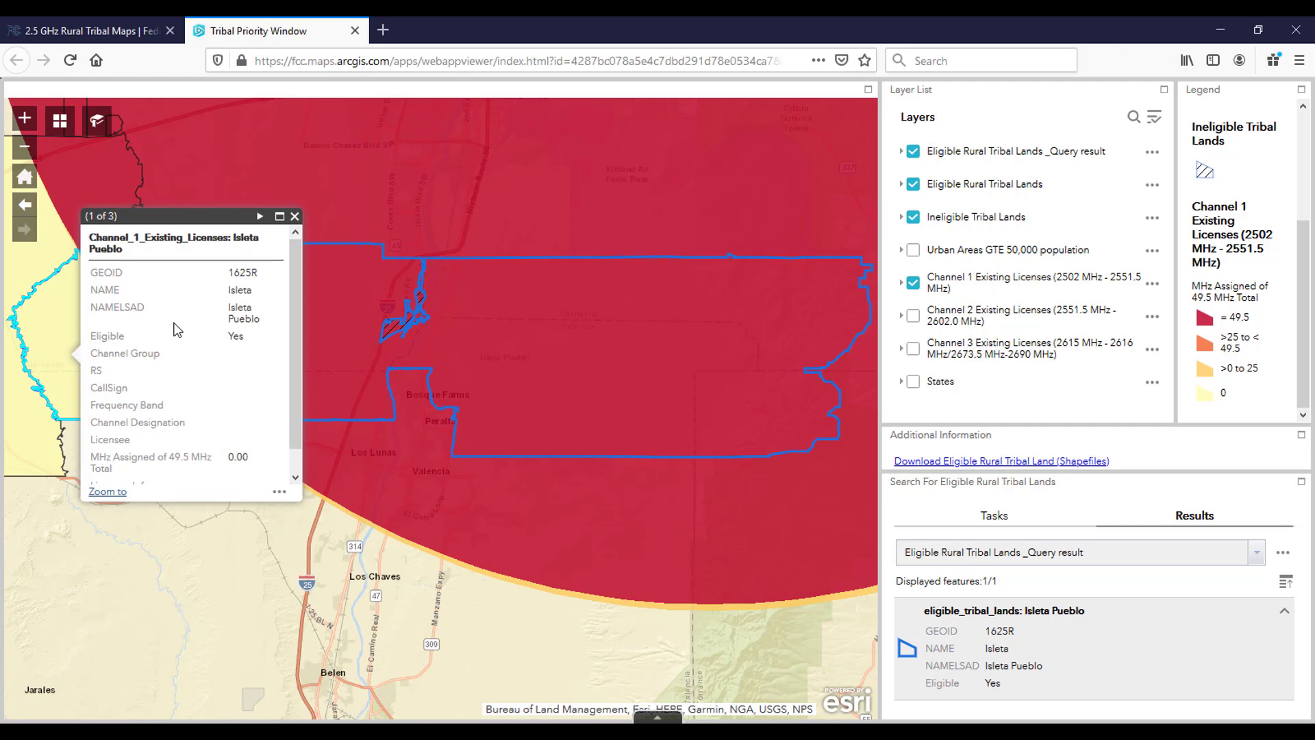
{"action": "scroll", "coordinate": [176, 330], "scroll_direction": "down", "scroll_amount": 1}
{"action": "scroll", "coordinate": [177, 330], "scroll_direction": "up", "scroll_amount": 1}
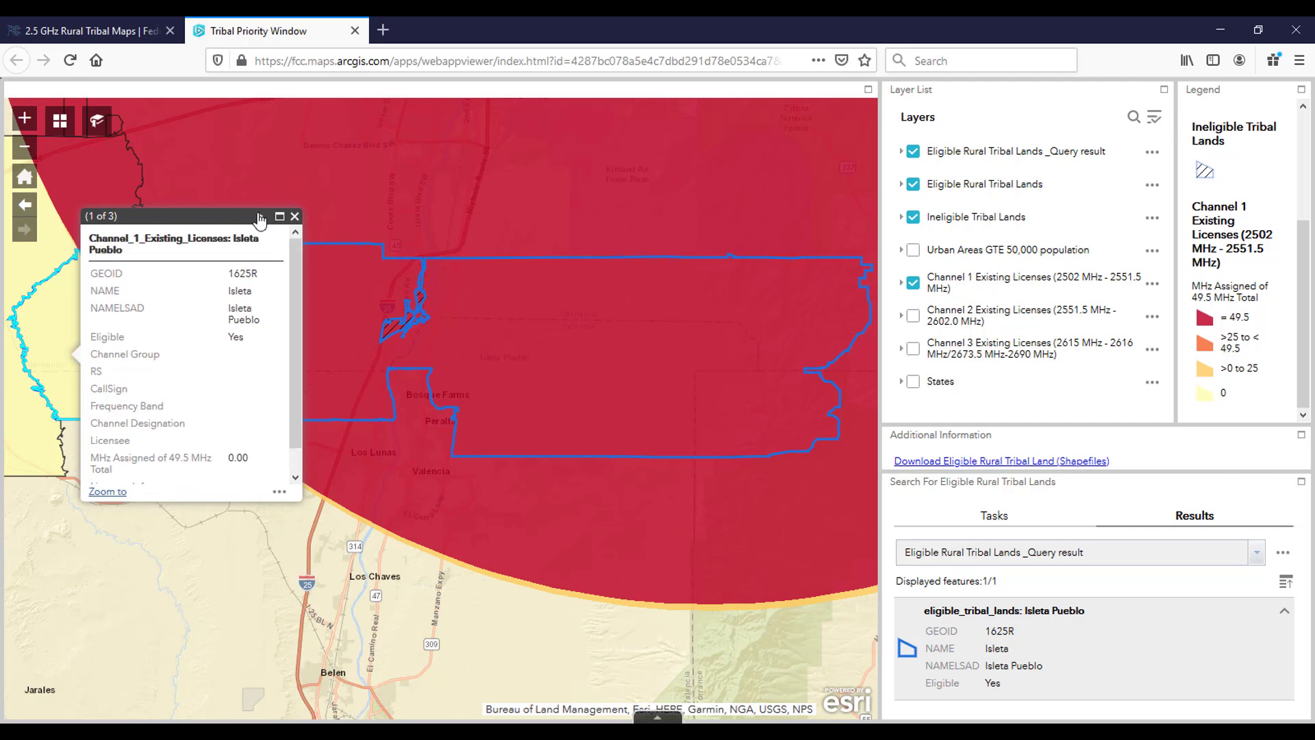
{"action": "left_click", "coordinate": [259, 216]}
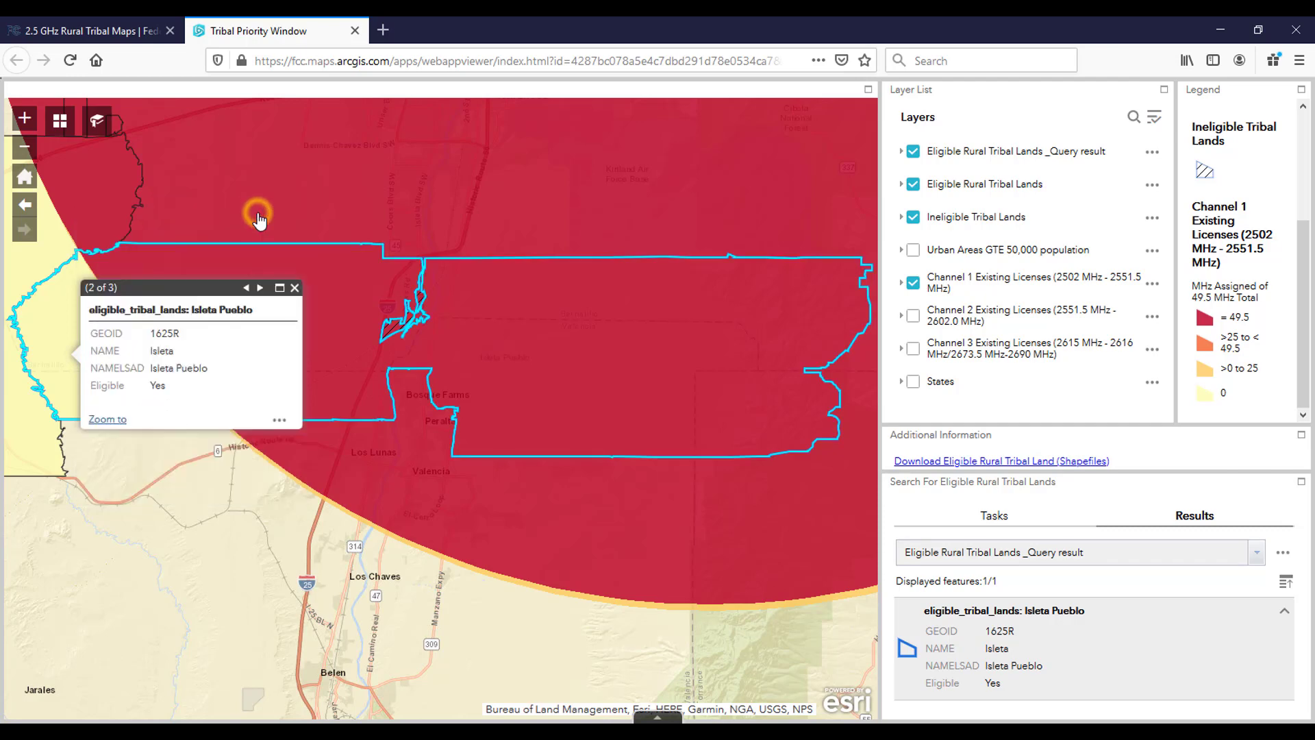
{"action": "left_click", "coordinate": [261, 288]}
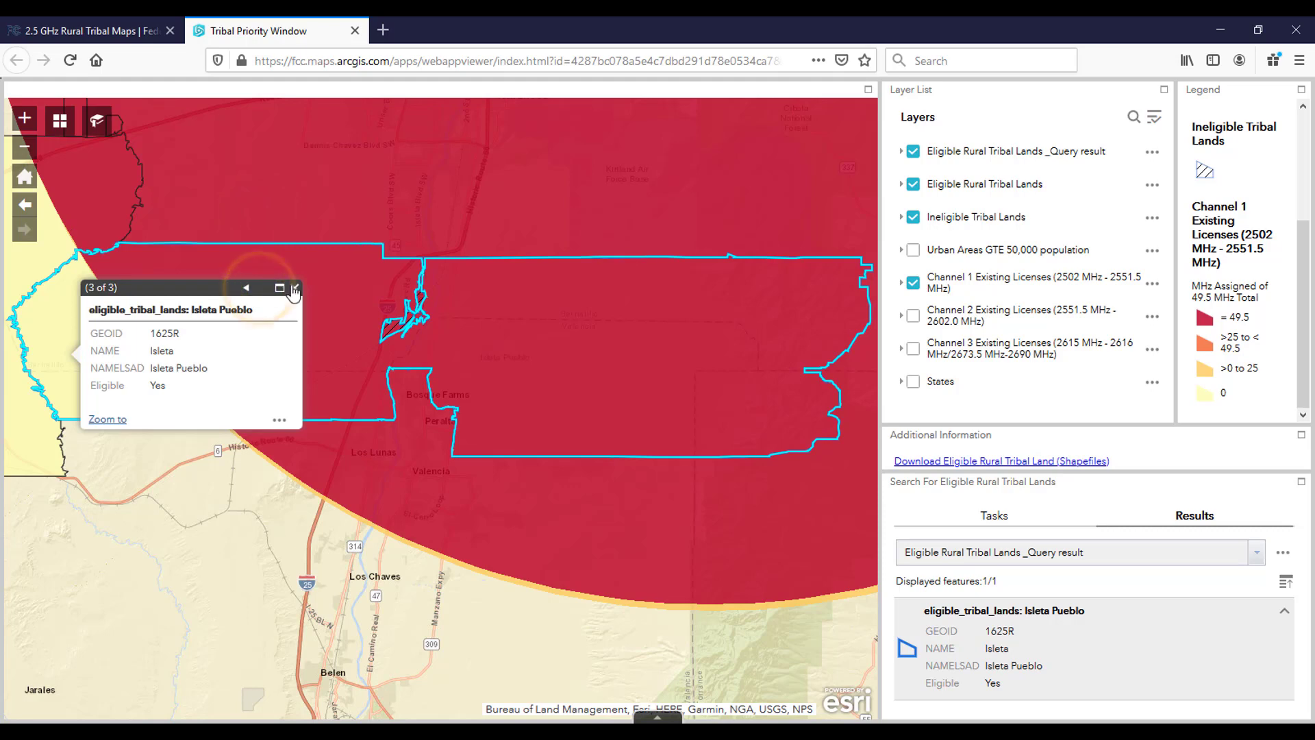
{"action": "left_click", "coordinate": [246, 289]}
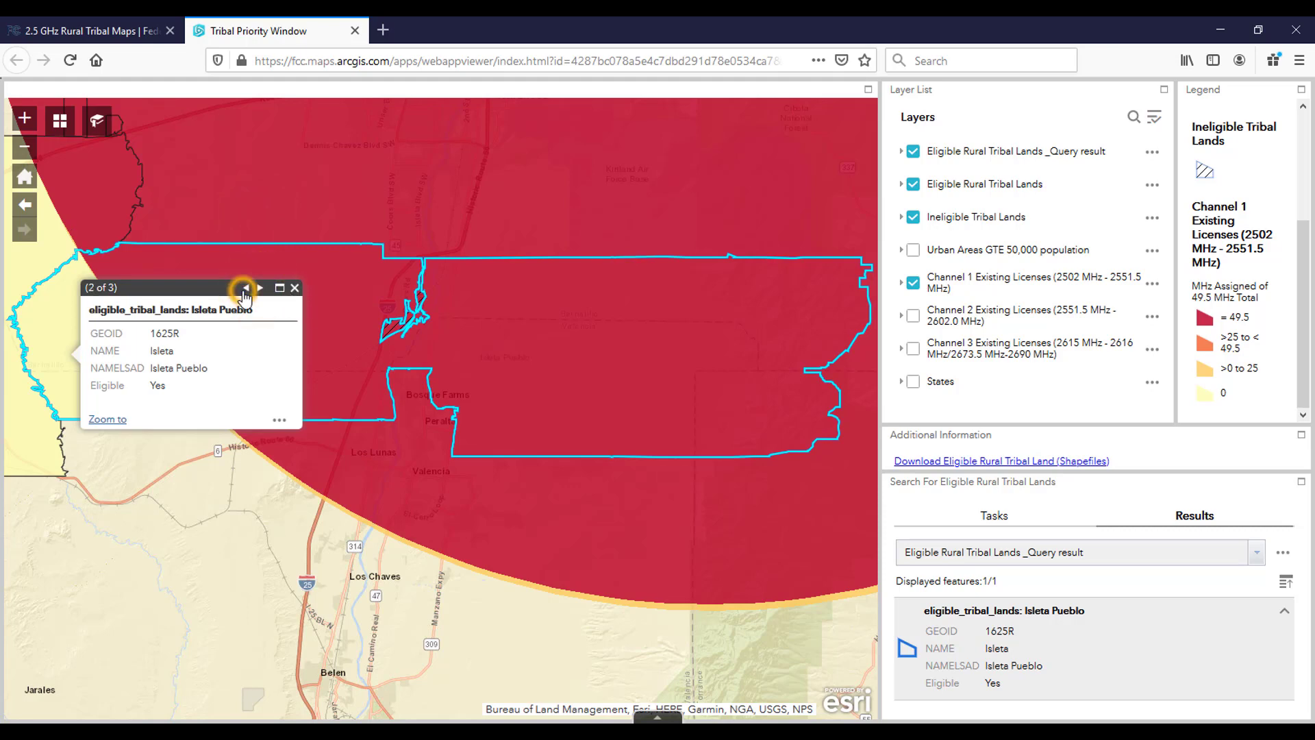
{"action": "left_click", "coordinate": [244, 288]}
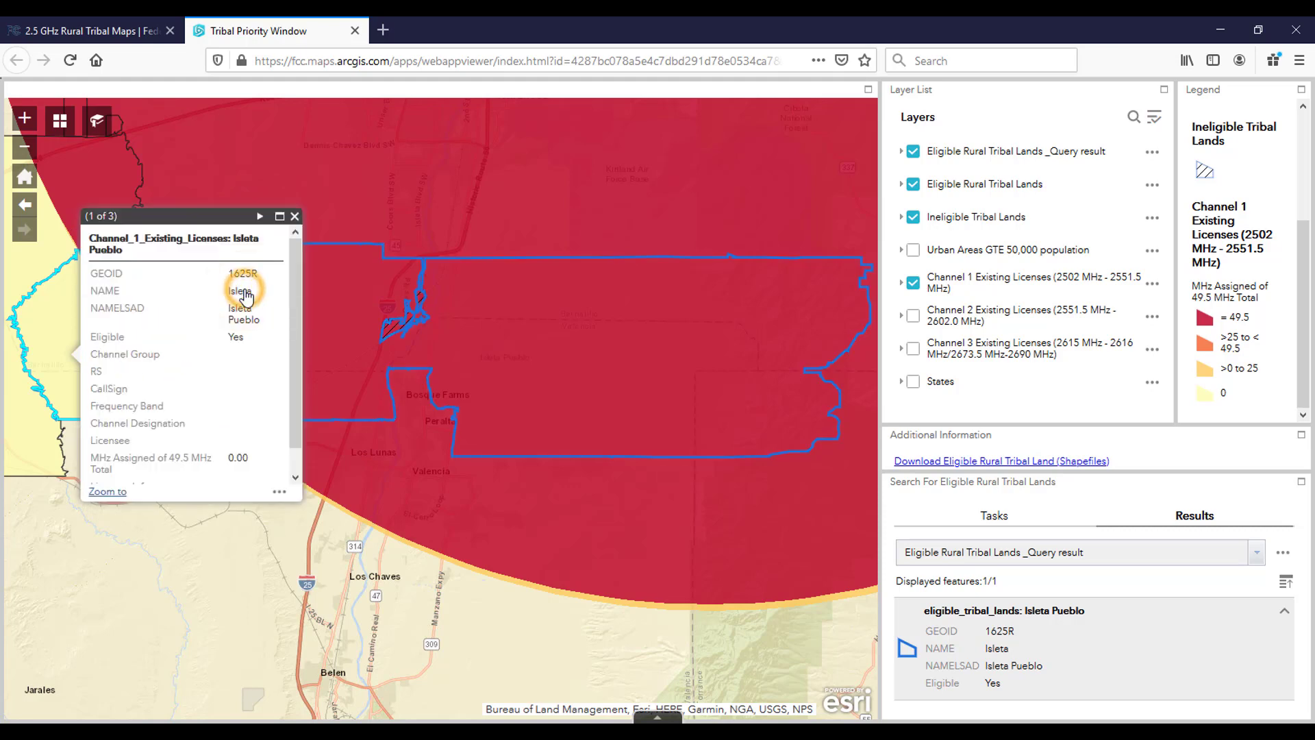
{"action": "left_click", "coordinate": [295, 218]}
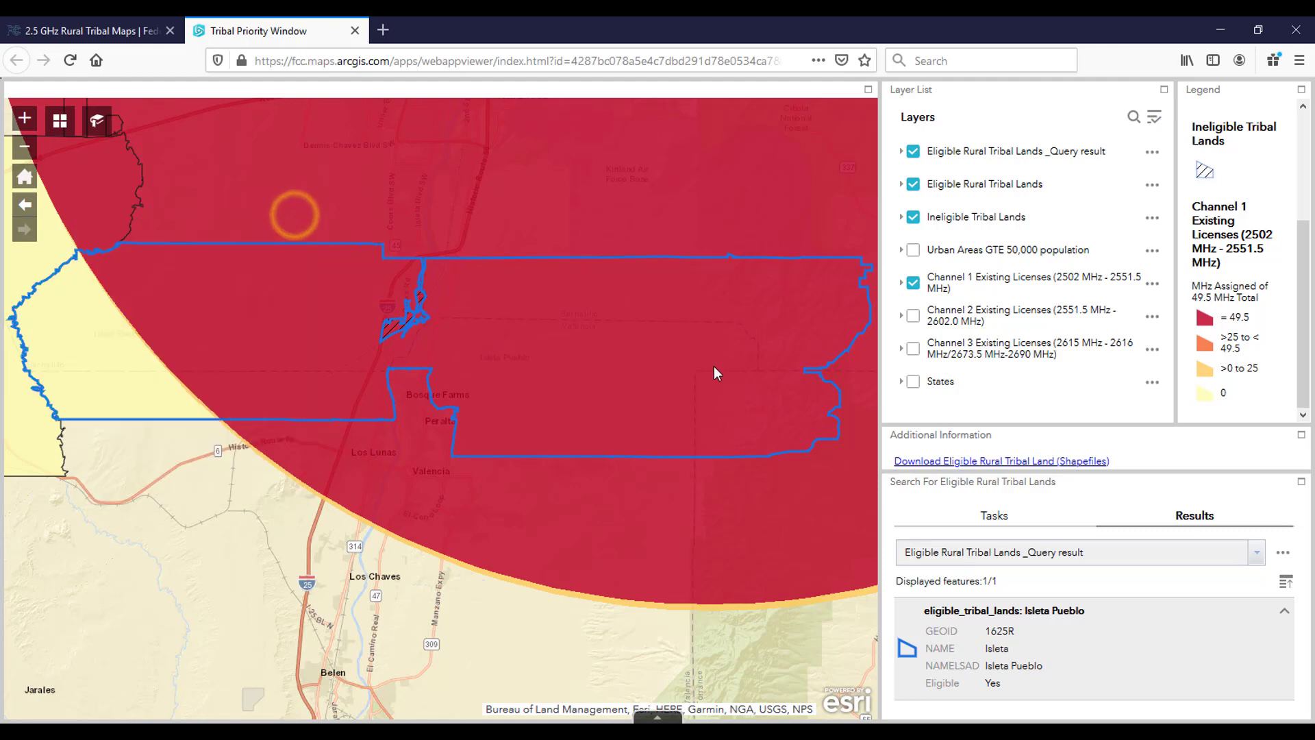
{"action": "left_click", "coordinate": [752, 345]}
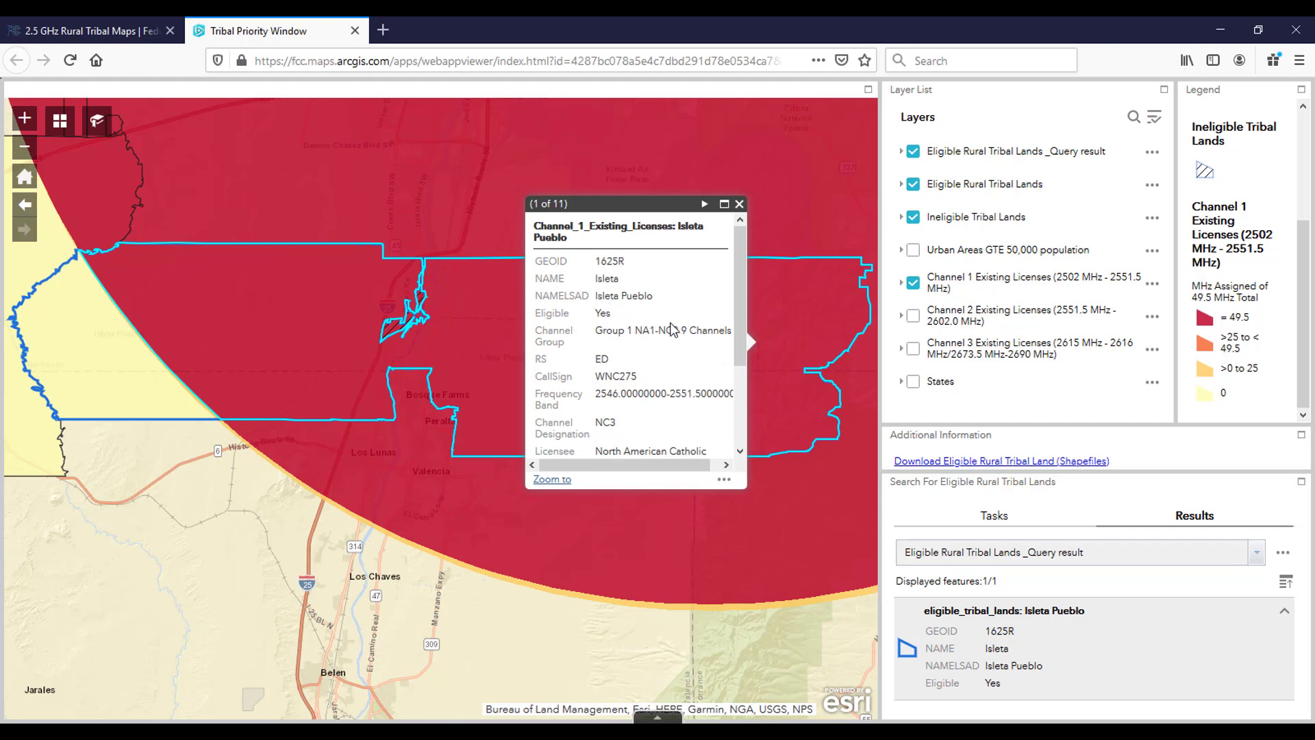
{"action": "scroll", "coordinate": [668, 360], "scroll_direction": "down", "scroll_amount": 2}
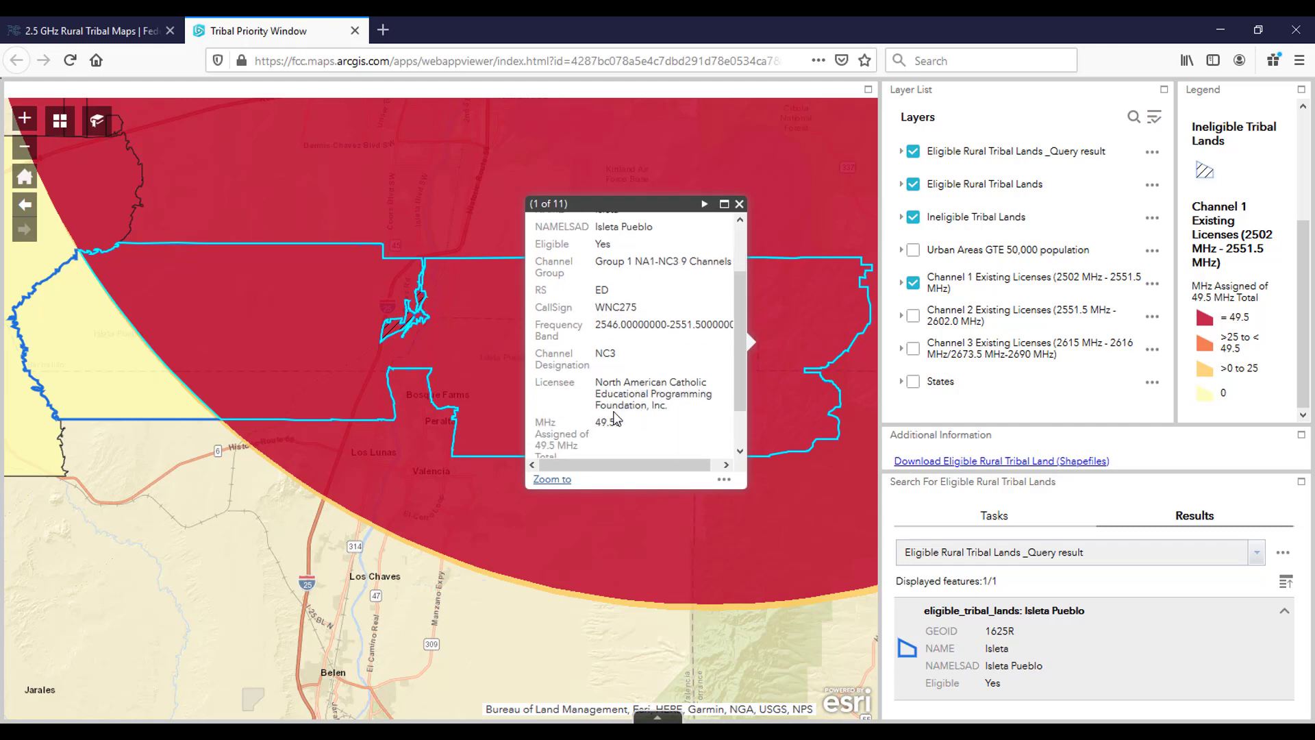
{"action": "scroll", "coordinate": [617, 425], "scroll_direction": "down", "scroll_amount": 1}
{"action": "scroll", "coordinate": [619, 423], "scroll_direction": "up", "scroll_amount": 2}
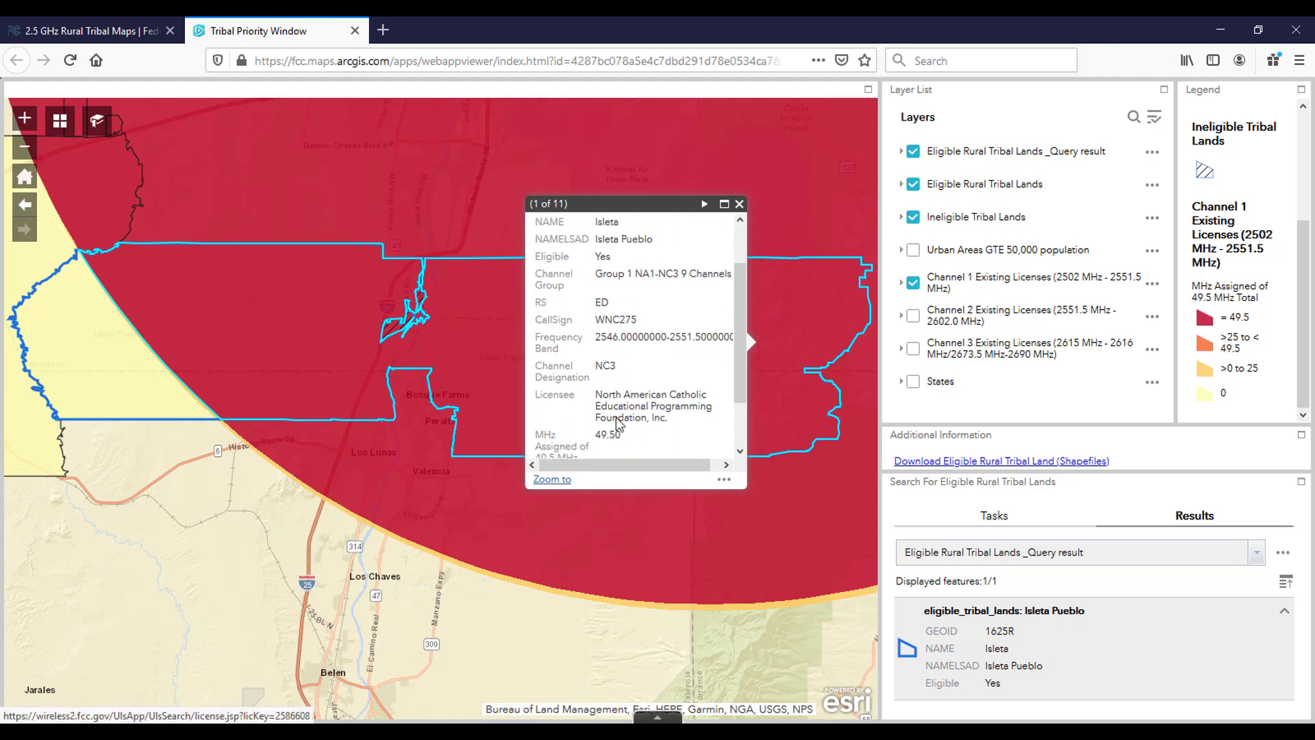
{"action": "scroll", "coordinate": [618, 422], "scroll_direction": "up", "scroll_amount": 1}
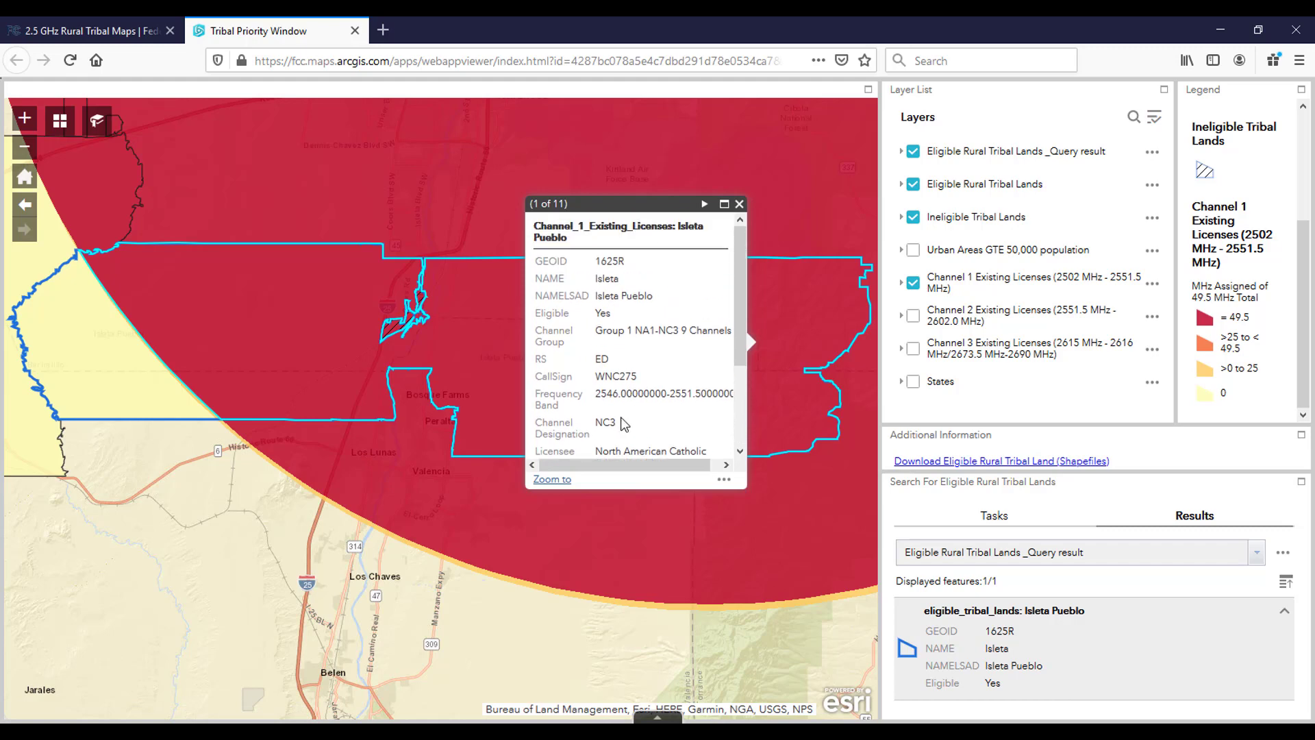
{"action": "left_click", "coordinate": [705, 204]}
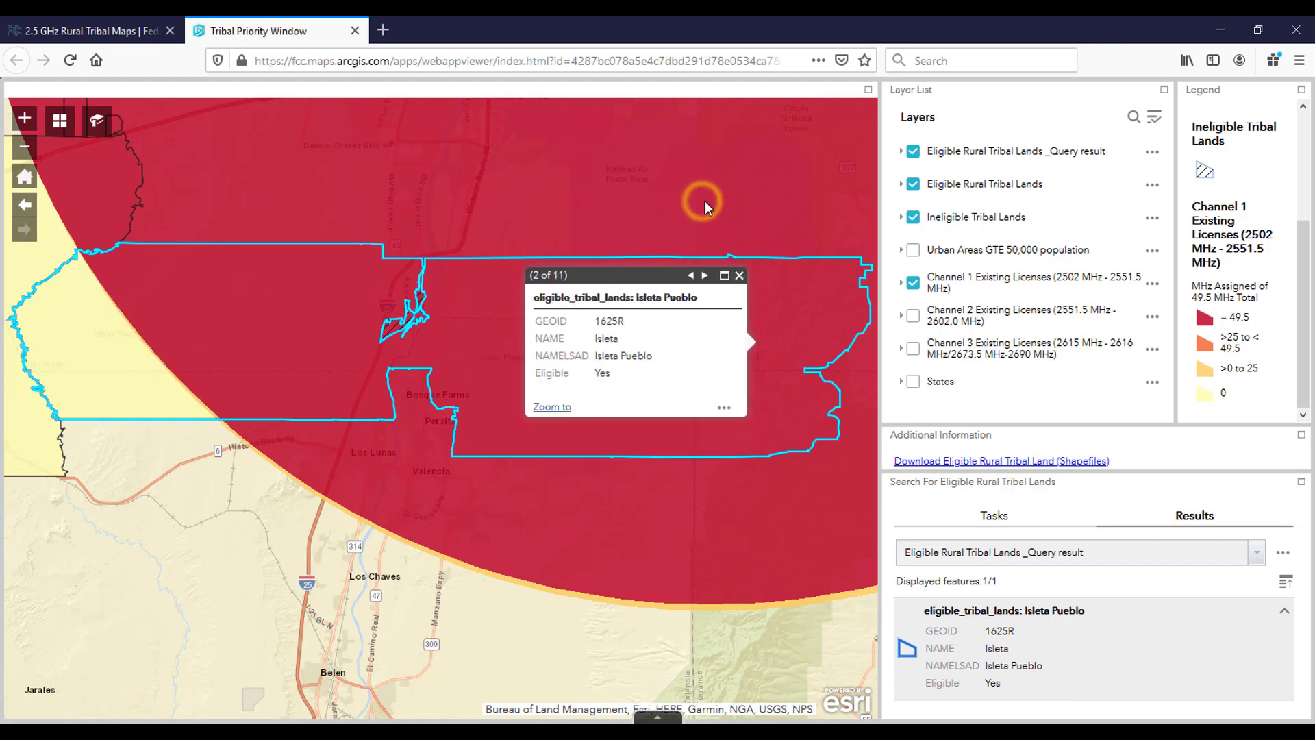
{"action": "left_click", "coordinate": [705, 276]}
{"action": "left_click", "coordinate": [705, 204]}
{"action": "left_click", "coordinate": [705, 205]}
{"action": "left_click", "coordinate": [705, 205]}
{"action": "left_click", "coordinate": [705, 204]}
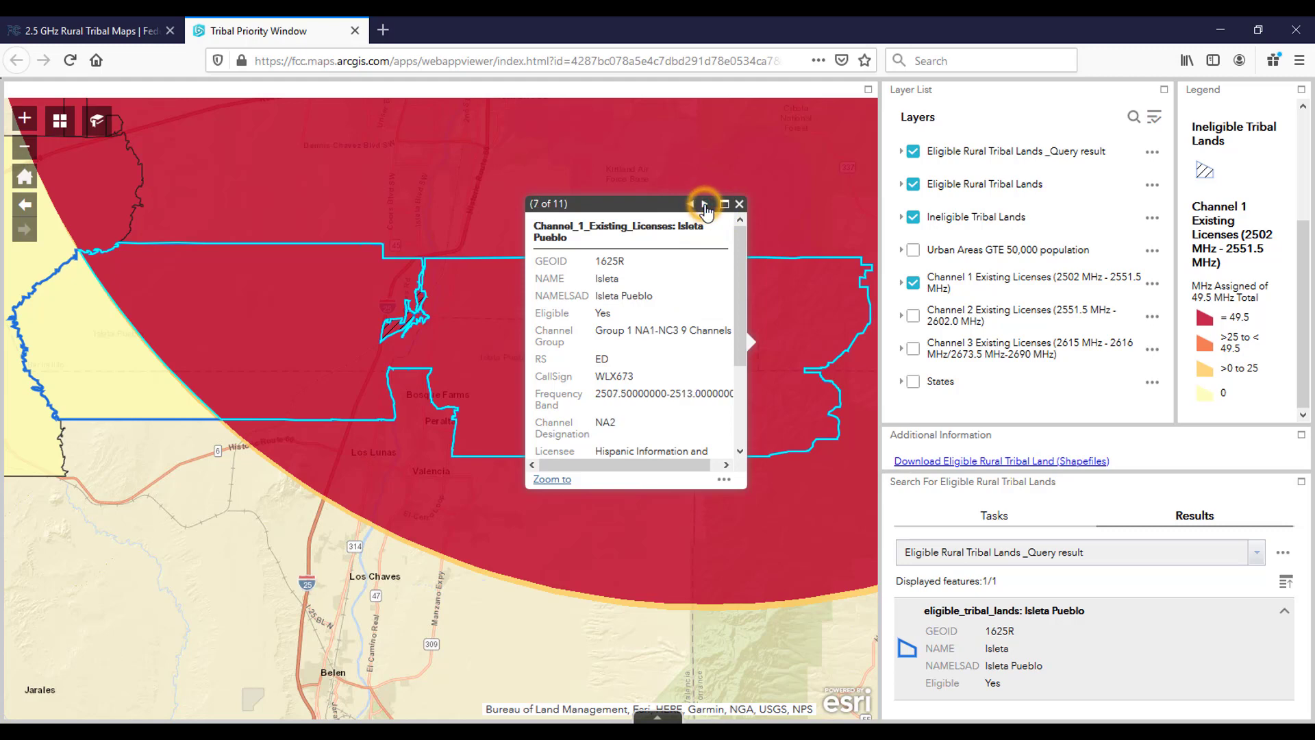
{"action": "left_click", "coordinate": [705, 204]}
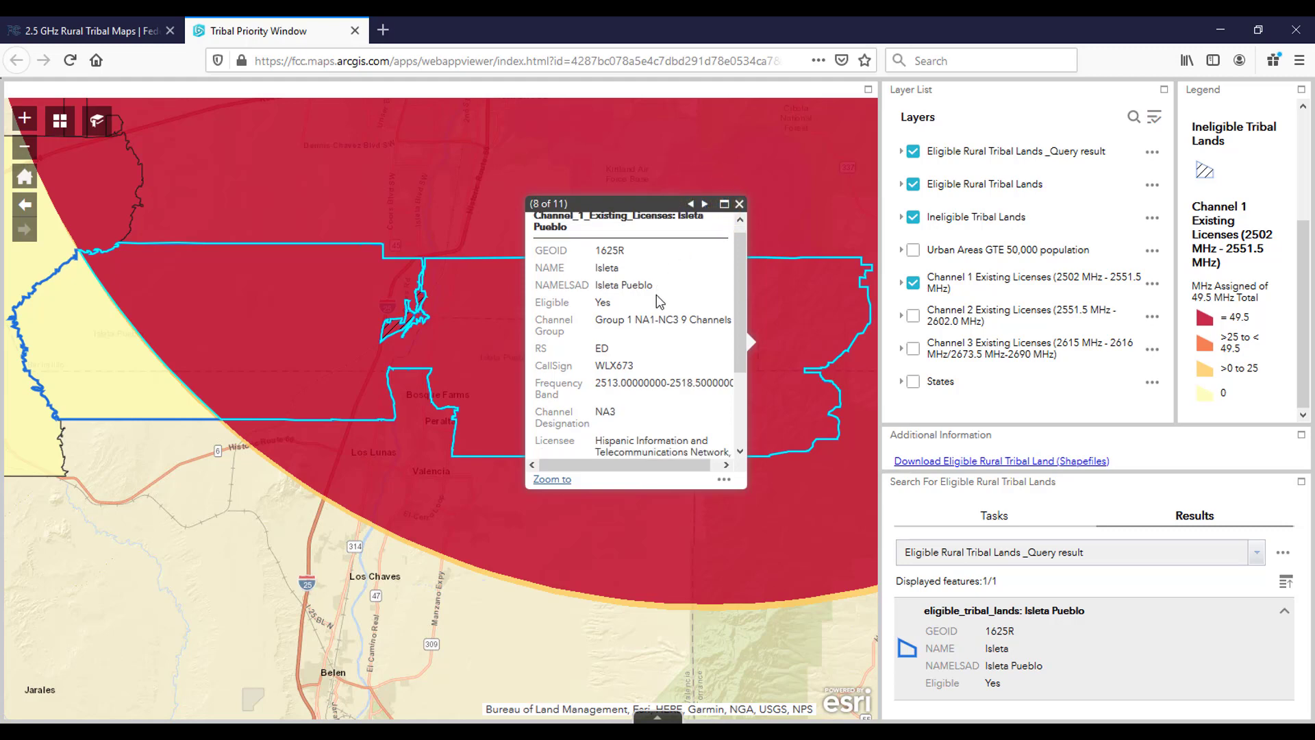
{"action": "scroll", "coordinate": [659, 301], "scroll_direction": "down", "scroll_amount": 3}
{"action": "scroll", "coordinate": [659, 301], "scroll_direction": "up", "scroll_amount": 3}
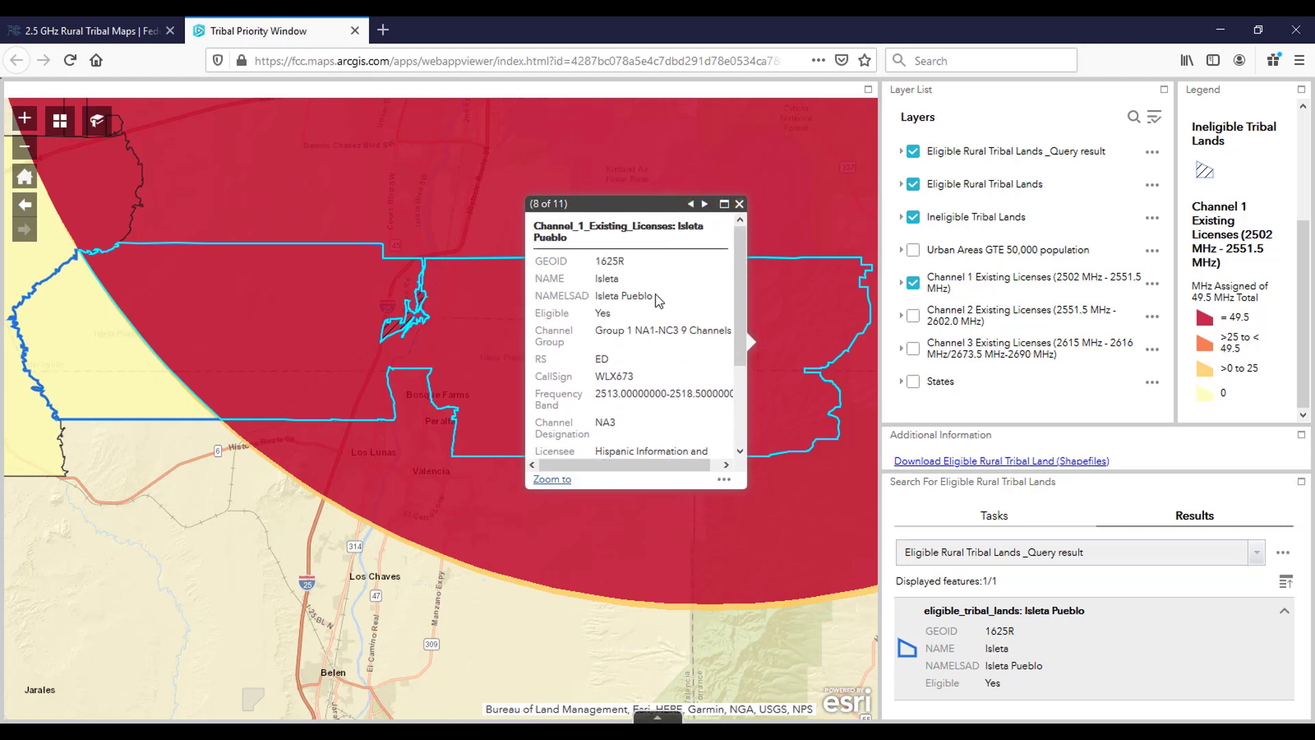
{"action": "left_click", "coordinate": [705, 204]}
{"action": "left_click", "coordinate": [704, 204]}
{"action": "left_click", "coordinate": [704, 204]}
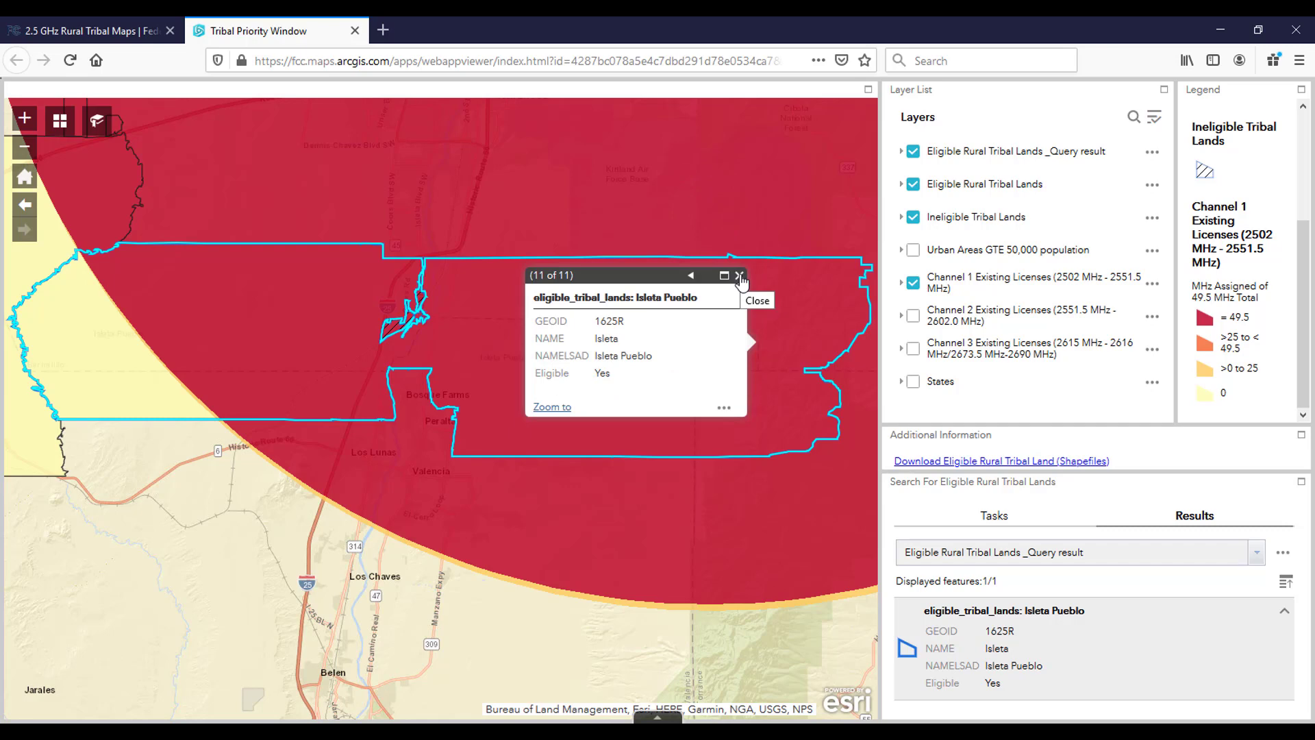
{"action": "left_click", "coordinate": [691, 275]}
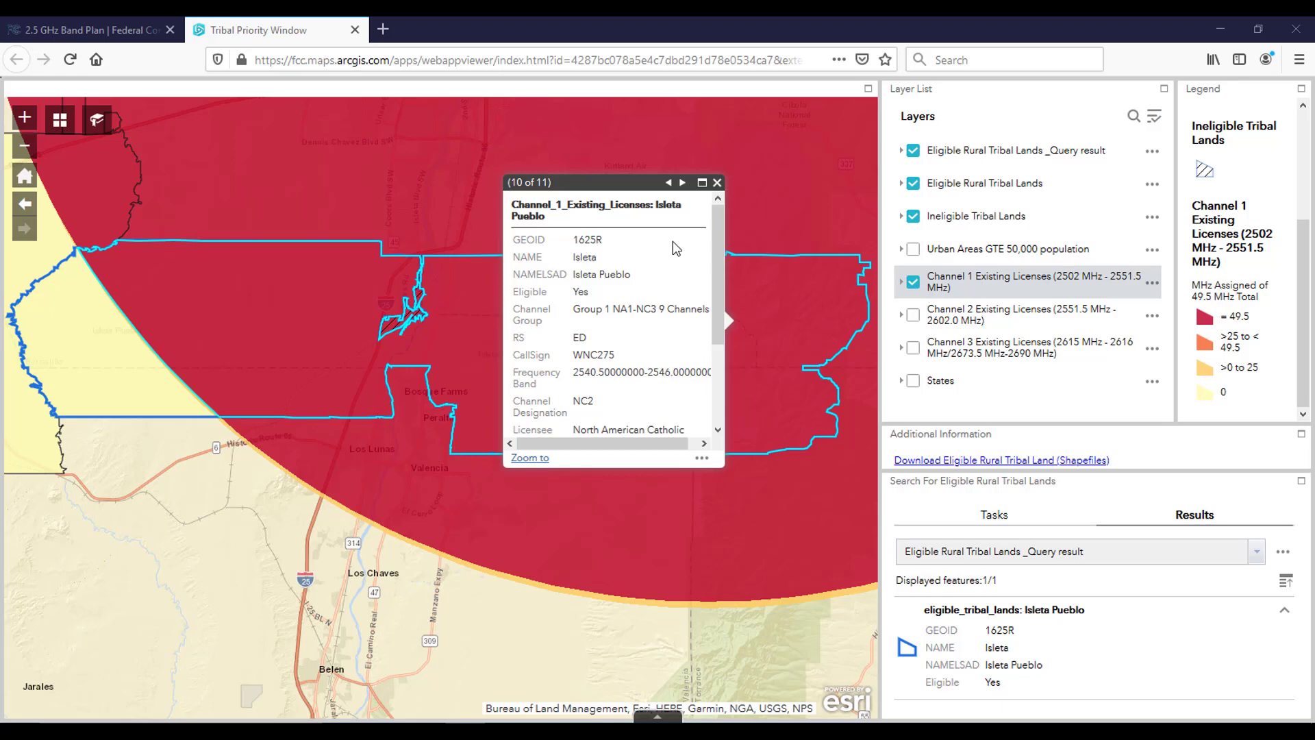
{"action": "left_click", "coordinate": [717, 183]}
Open the attribute table and scroll the 59 Channel 1 license rows, including Isleta's NB1–NB3.
{"action": "left_click", "coordinate": [657, 716]}
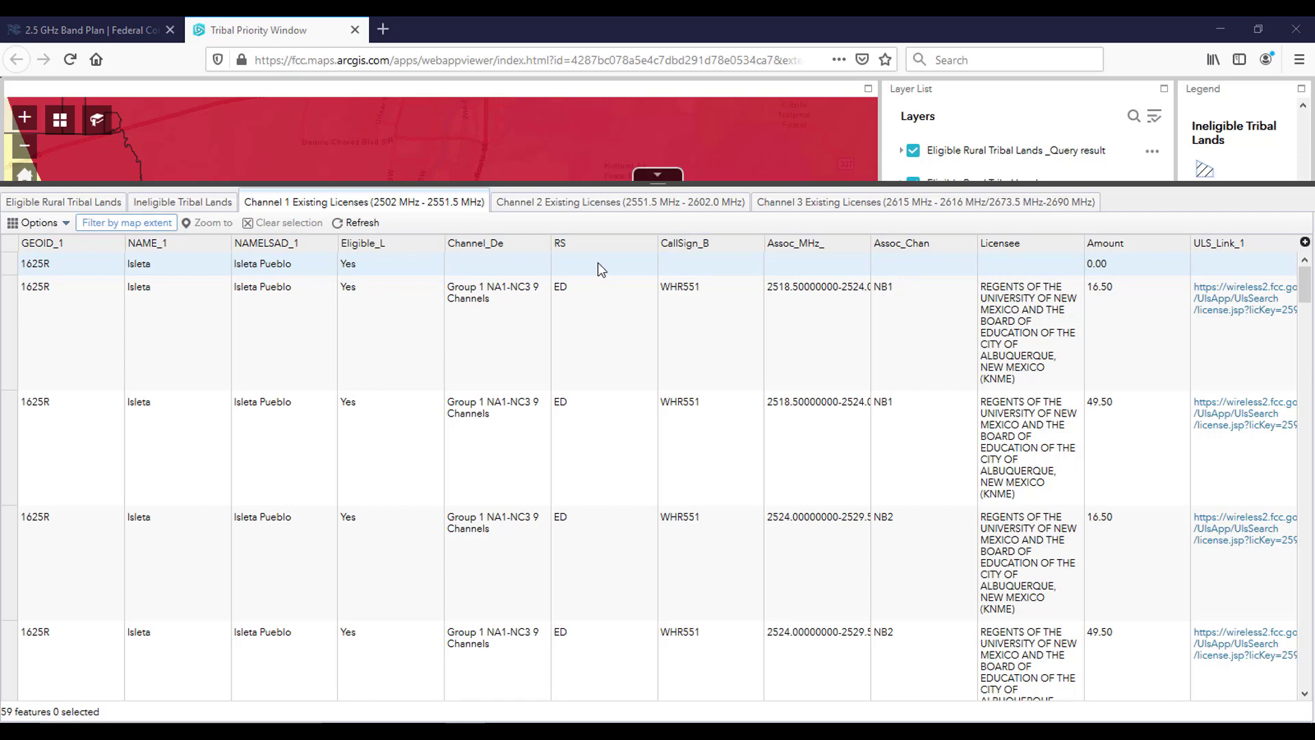
{"action": "scroll", "coordinate": [596, 287], "scroll_direction": "down", "scroll_amount": 5}
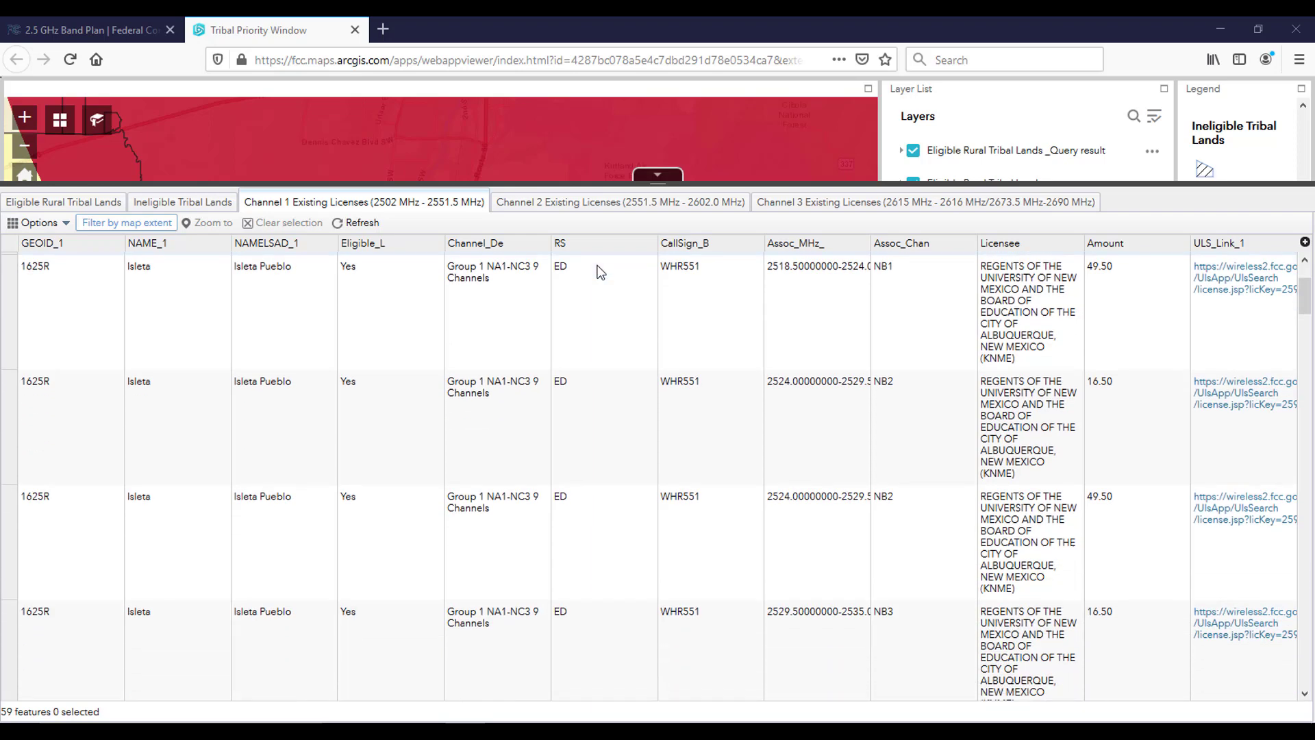